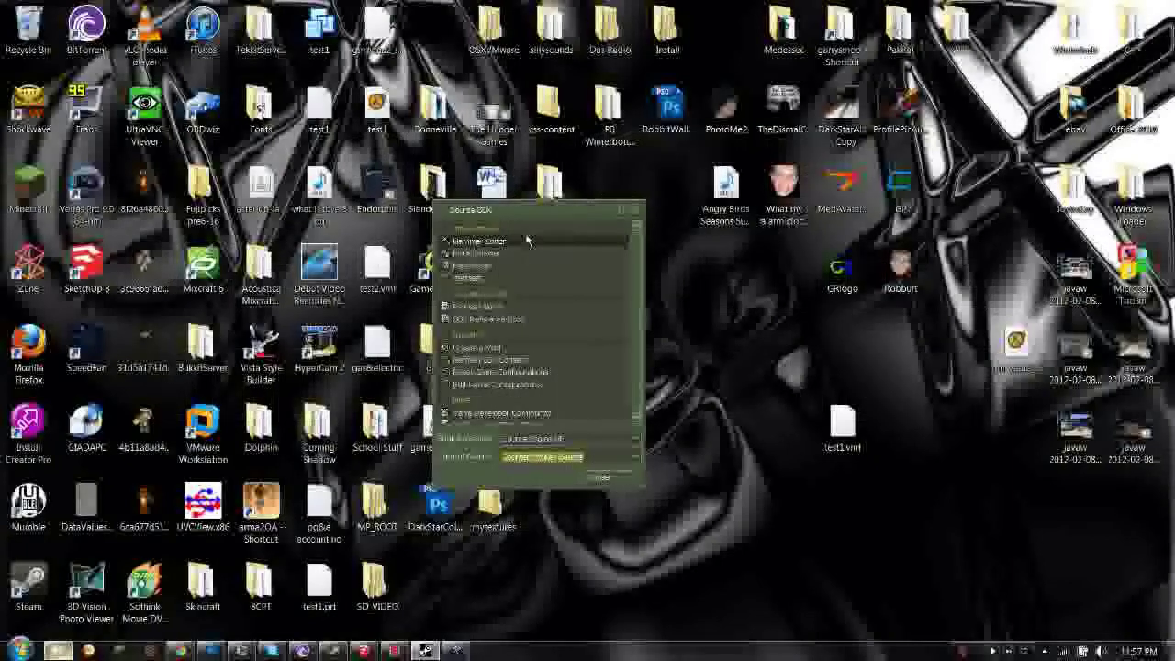
drag(512, 218, 915, 99)
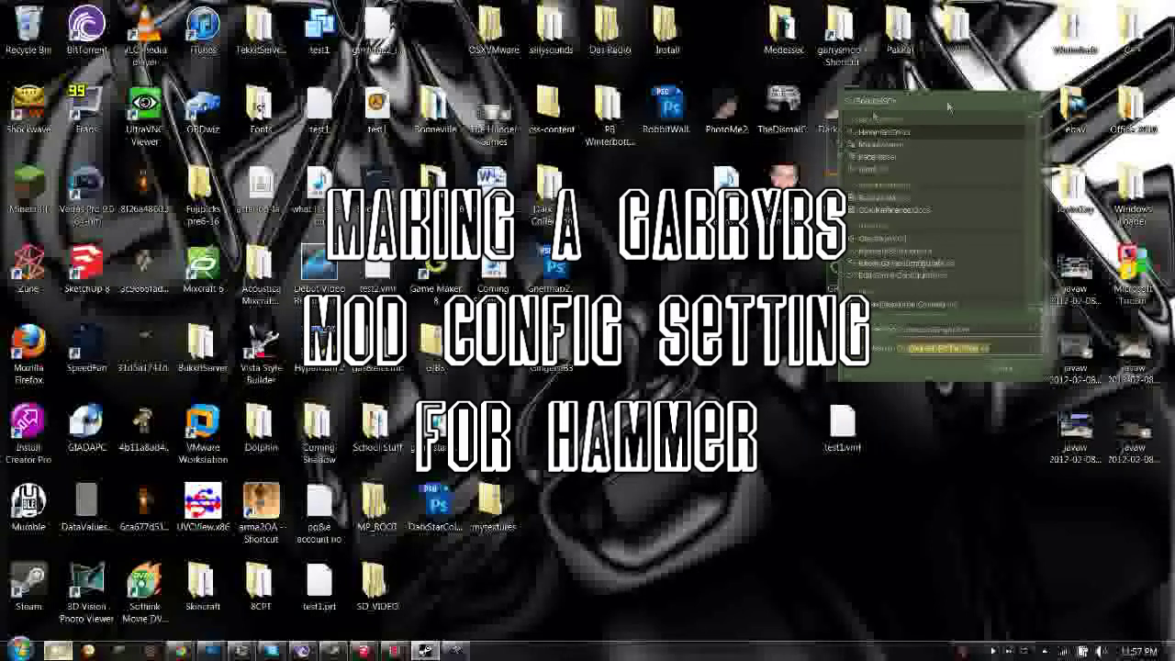
drag(868, 101, 519, 145)
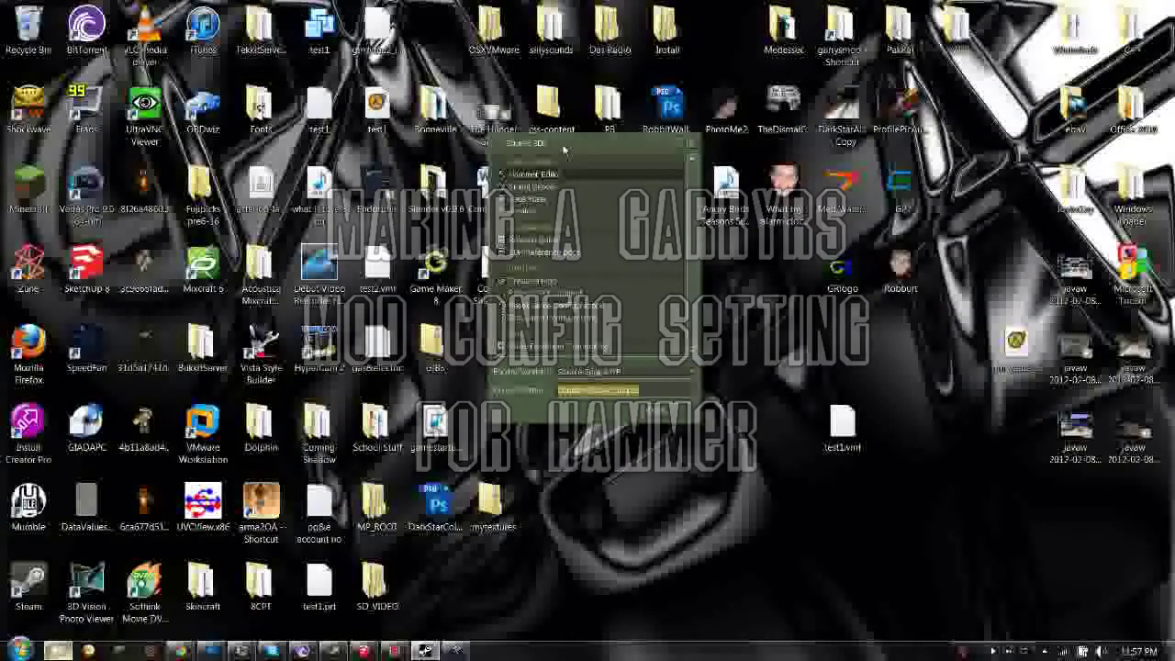
Step: Switch to Steam, locate Source SDK in the library's tools list, and return to the desktop
click(333, 651)
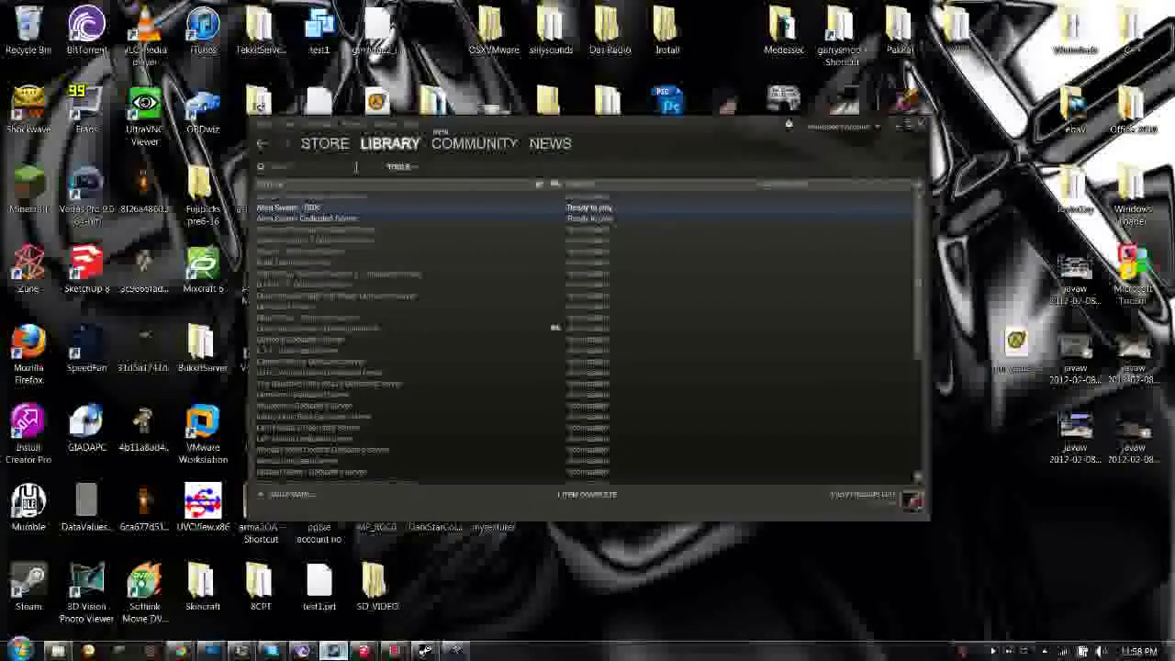
scroll(407, 243, down, 5)
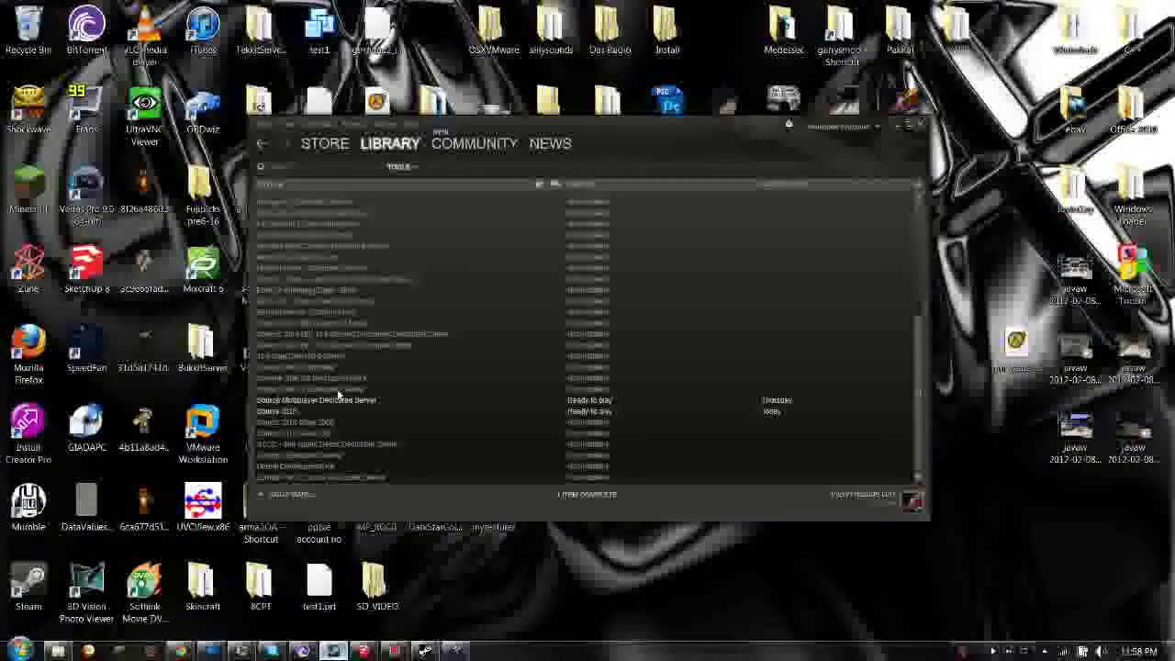
right_click(296, 412)
click(459, 357)
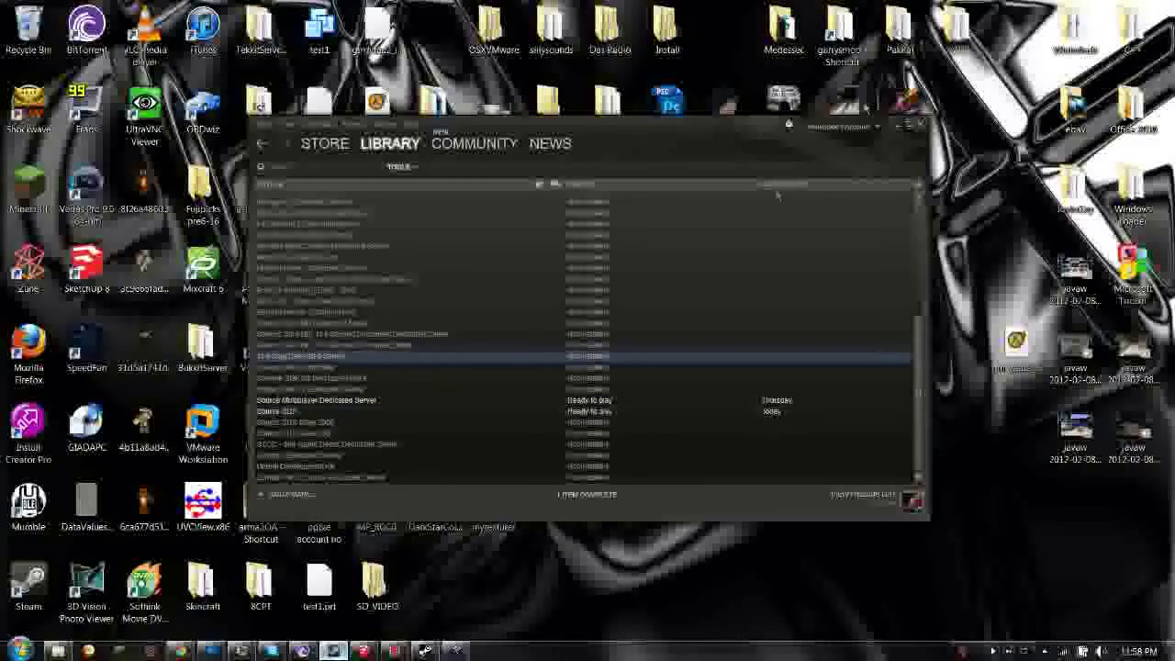
click(895, 125)
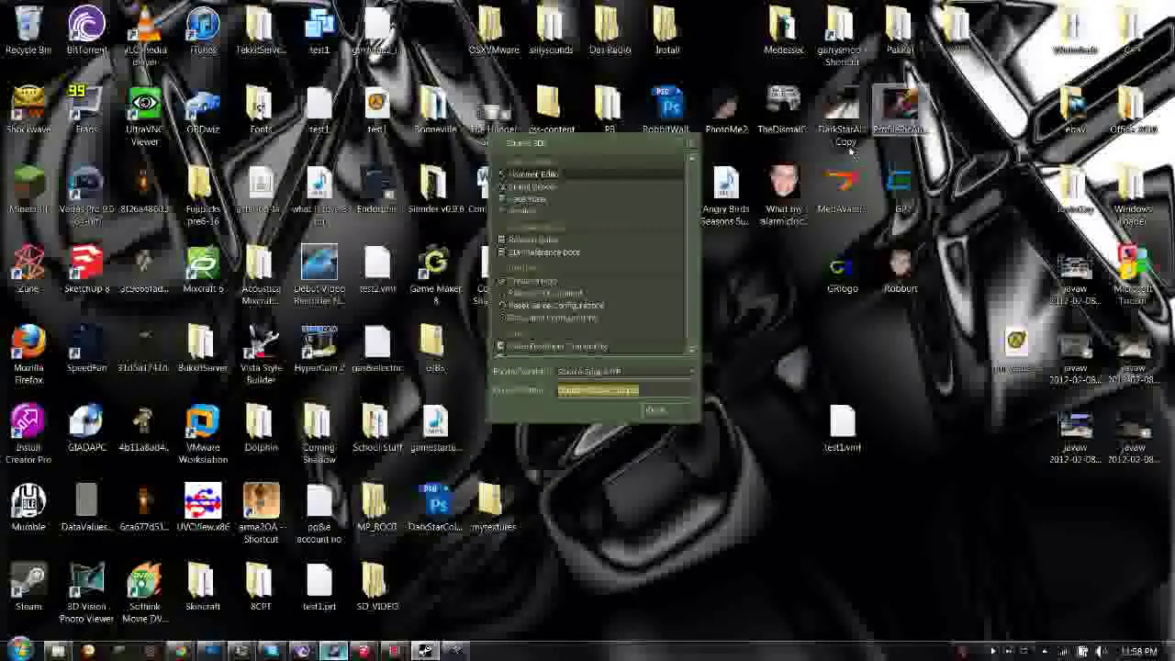
Step: Launch Hammer Editor from the Source SDK and open its configuration options
double_click(551, 176)
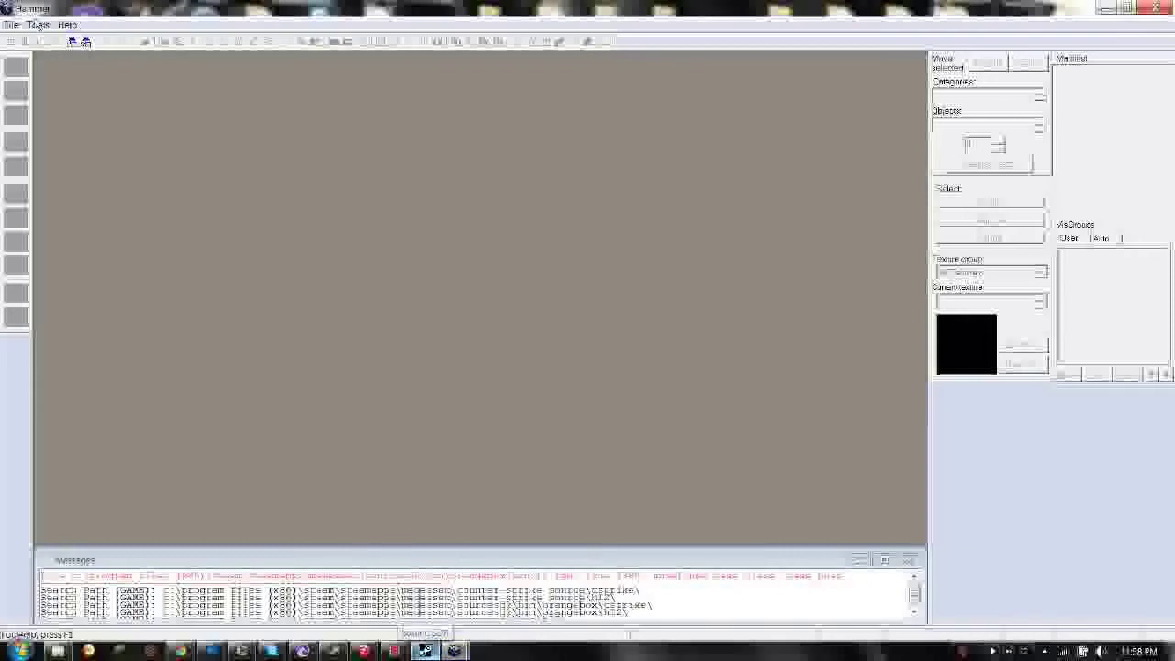
click(37, 25)
click(53, 58)
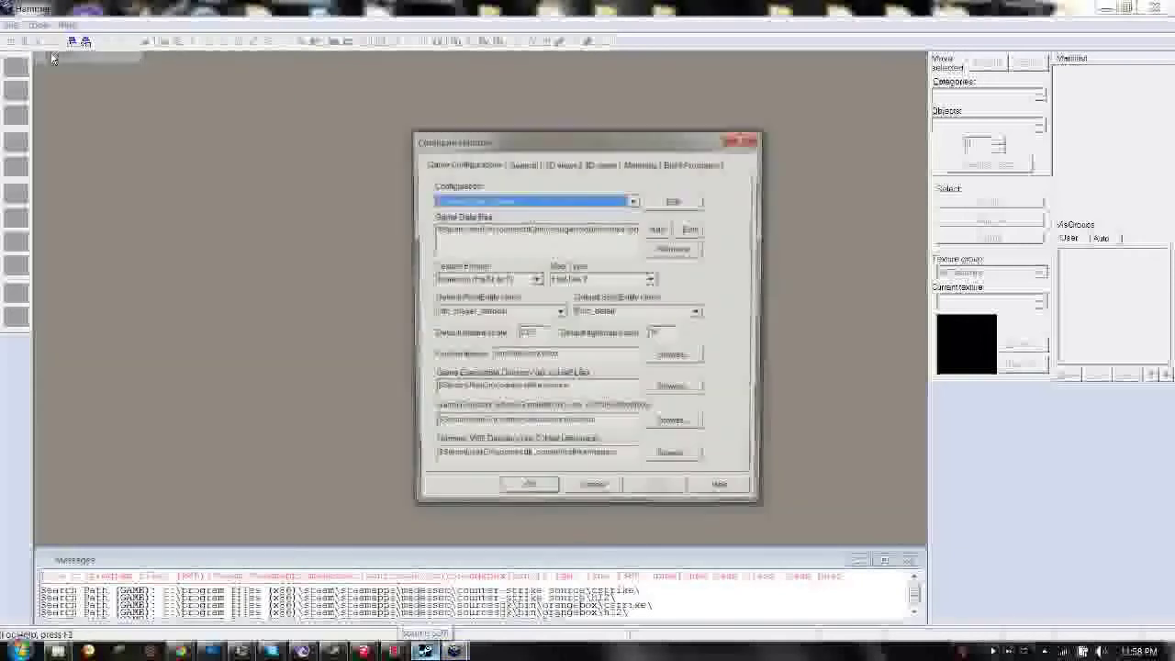
click(757, 138)
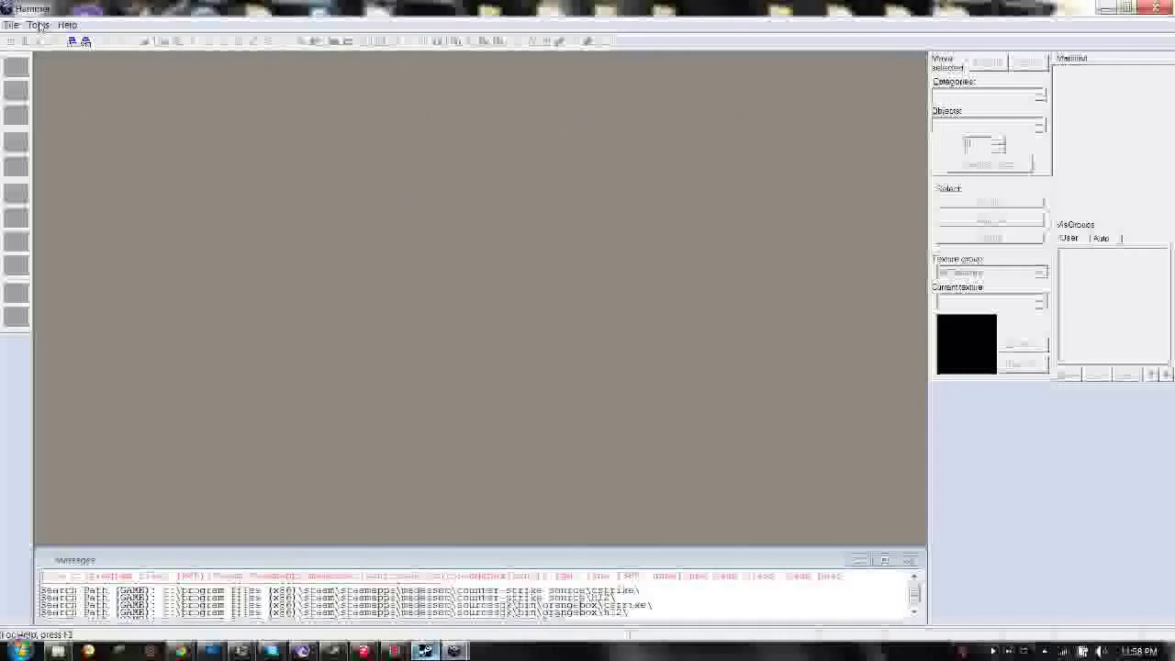
click(39, 25)
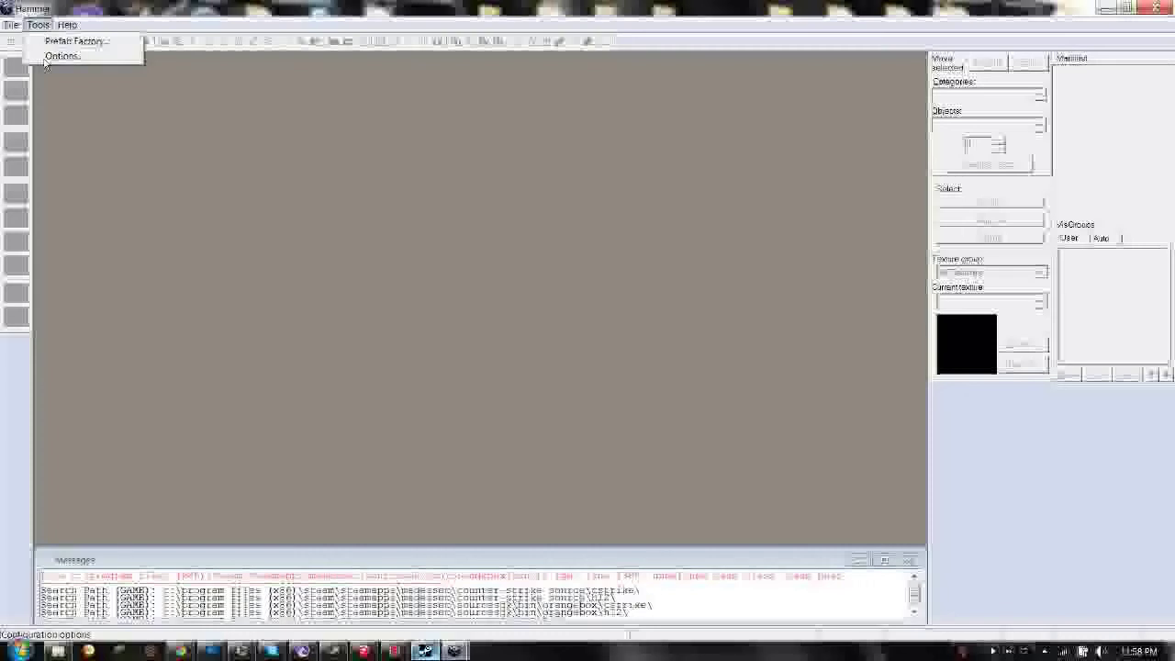
click(61, 56)
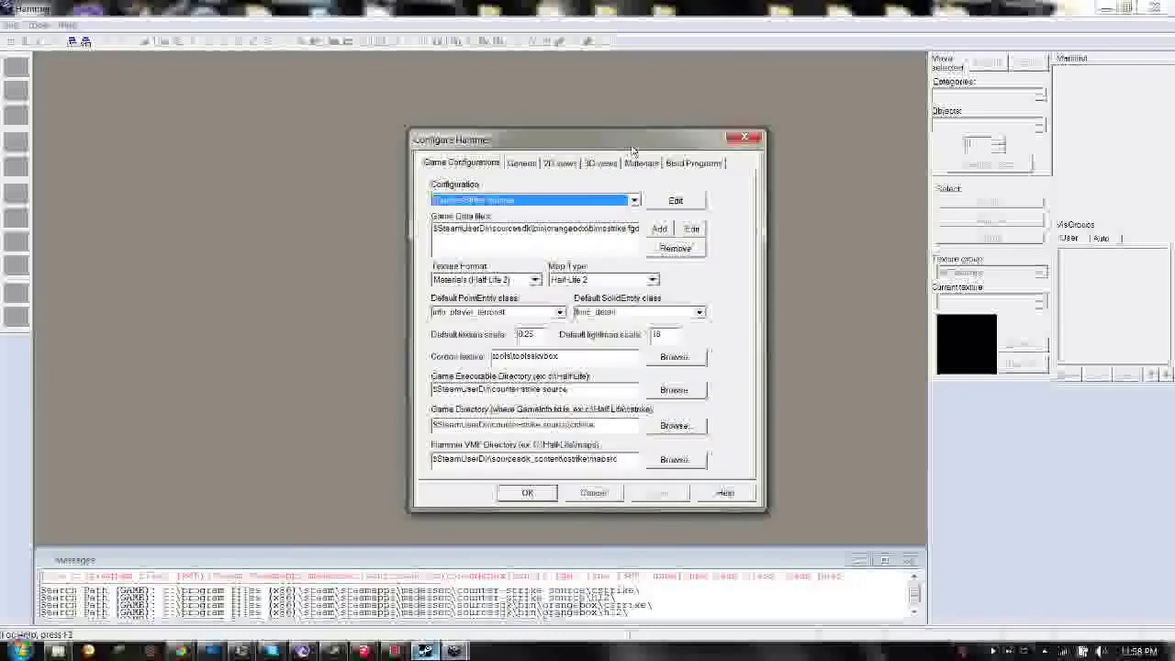
Step: Examine the list of game configurations available in Hammer's options
drag(632, 149, 528, 114)
click(432, 163)
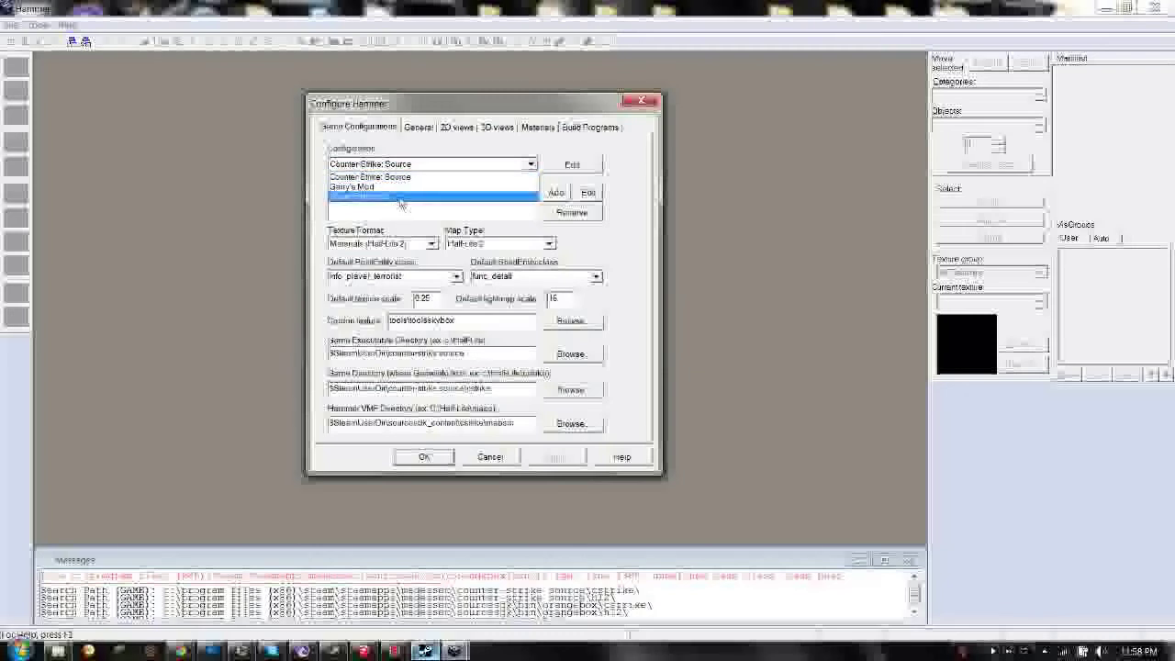
click(431, 164)
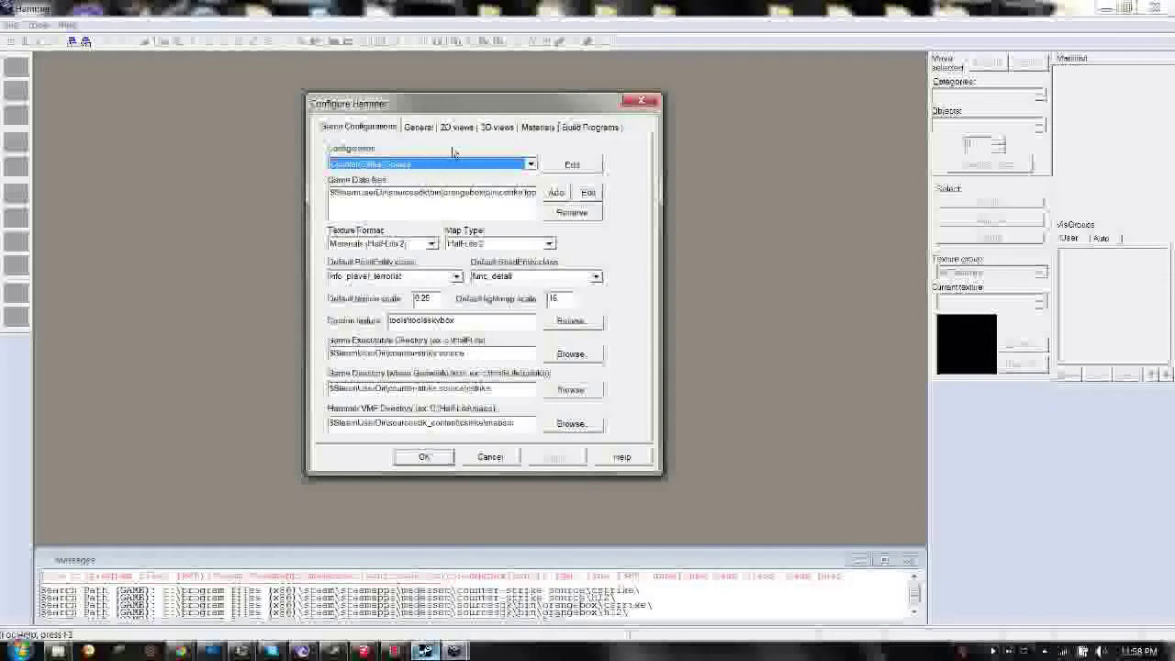
drag(491, 112, 445, 125)
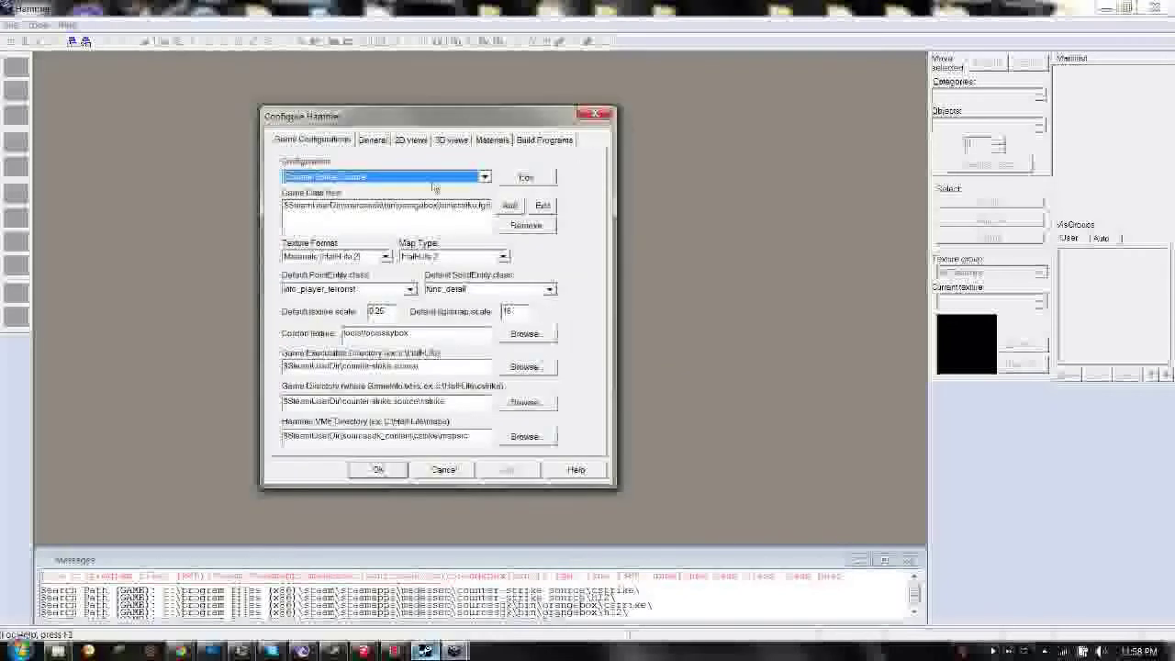
click(525, 176)
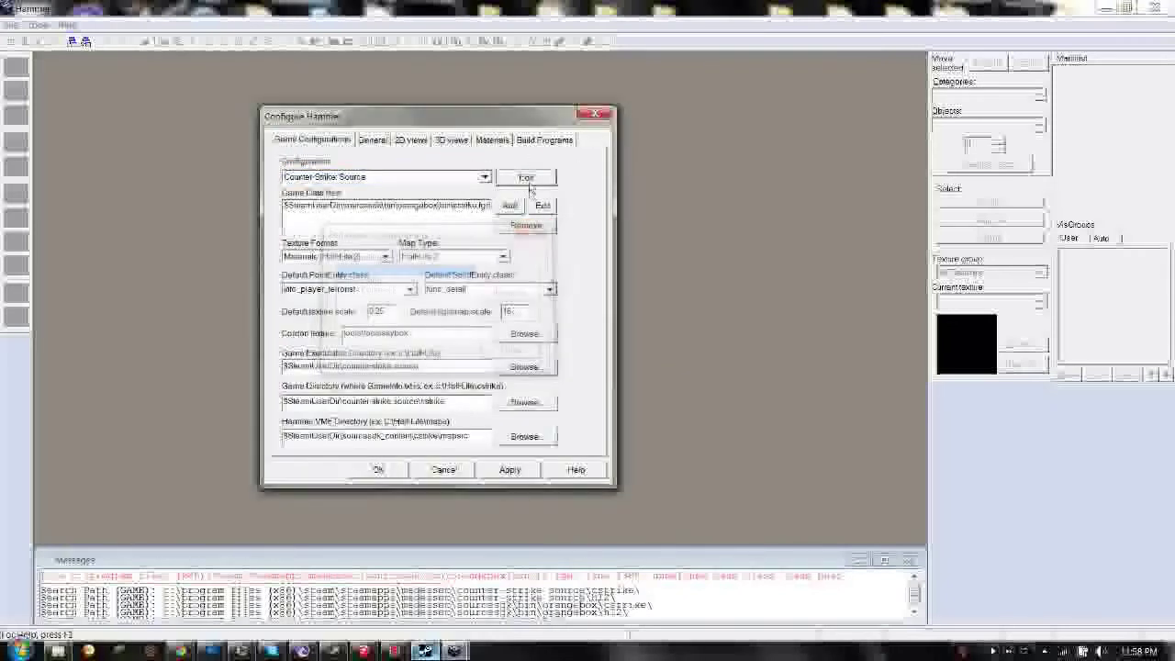
click(535, 229)
click(517, 184)
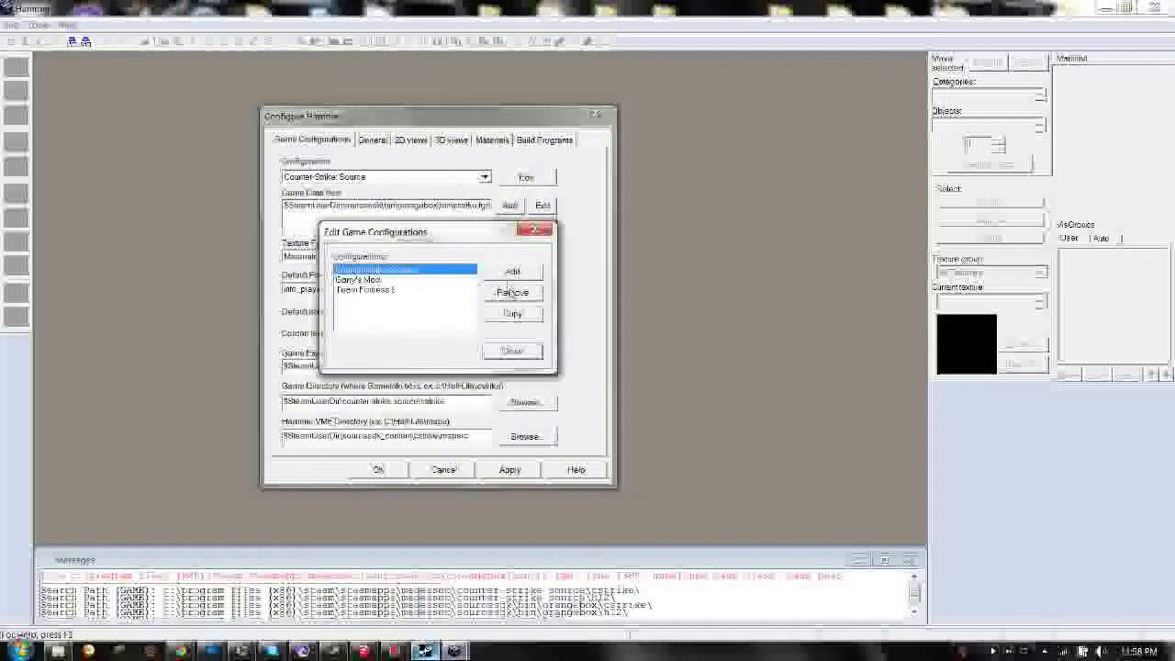
click(510, 272)
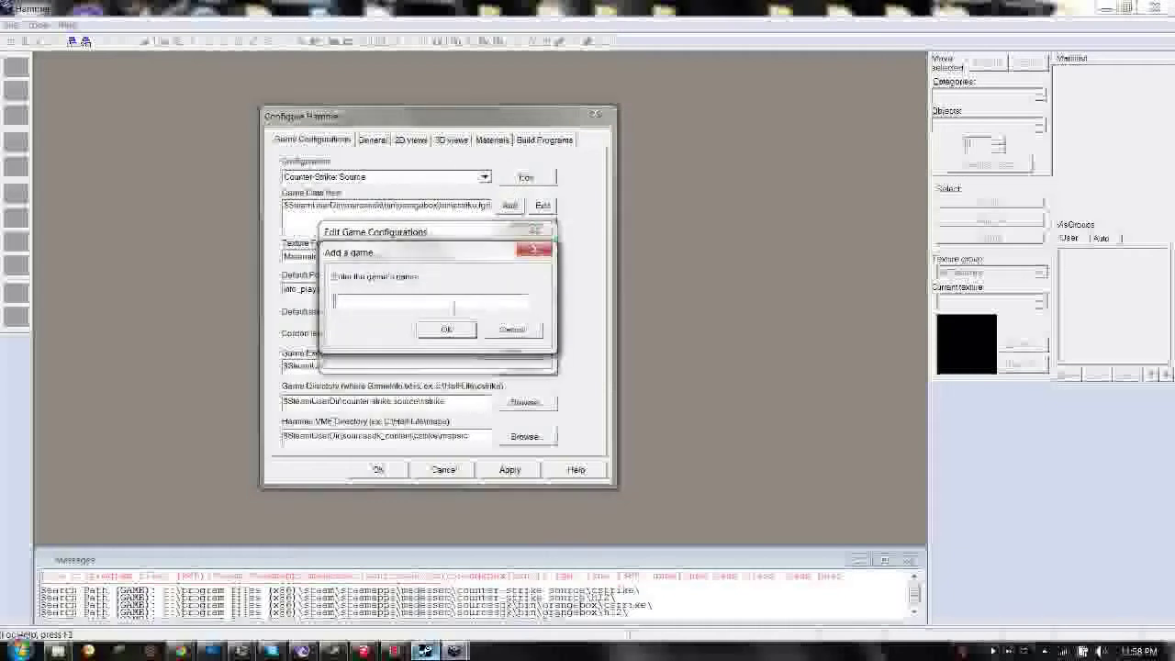
click(511, 330)
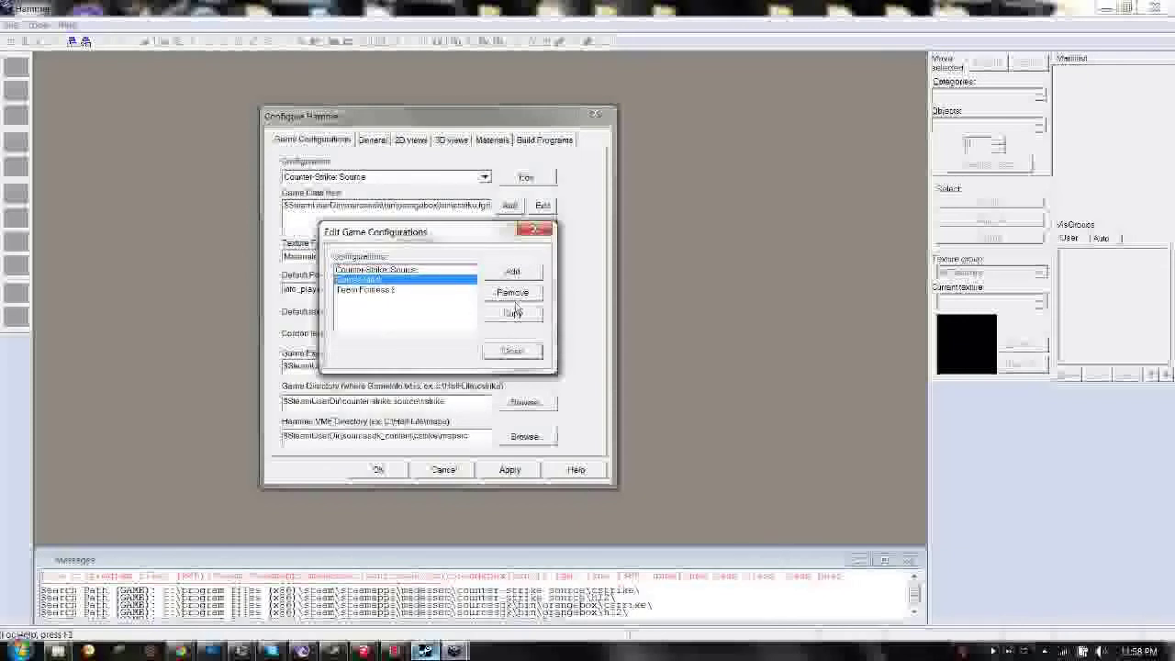
click(512, 353)
Step: Select Garry's Mod as the game configuration to set up
click(485, 177)
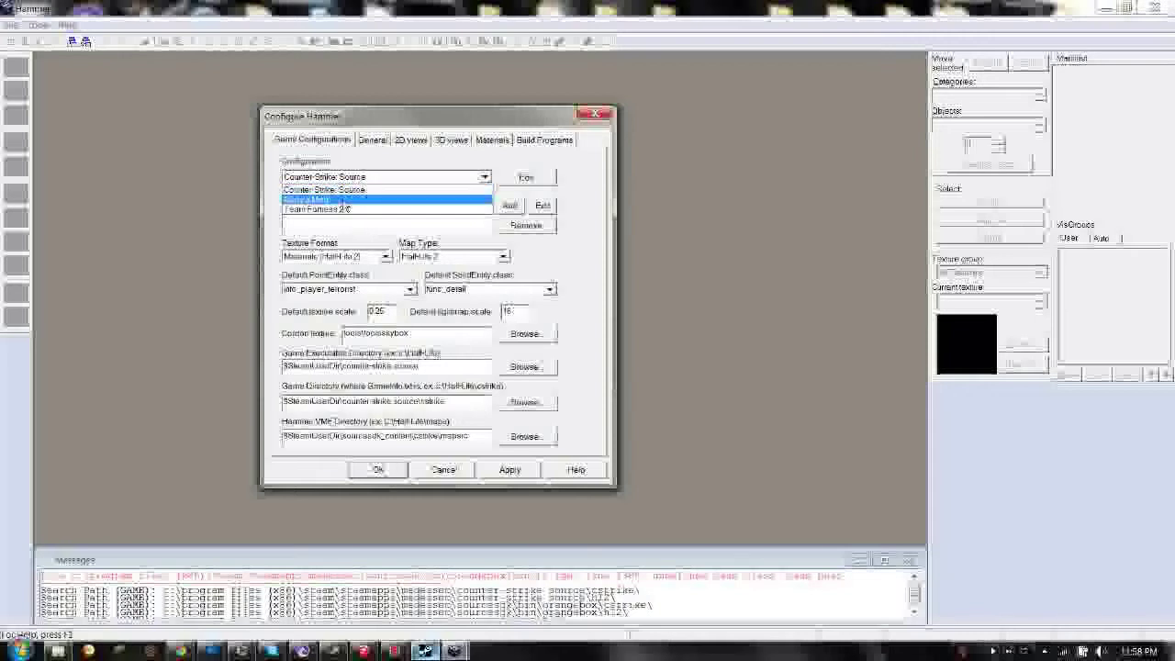
click(342, 199)
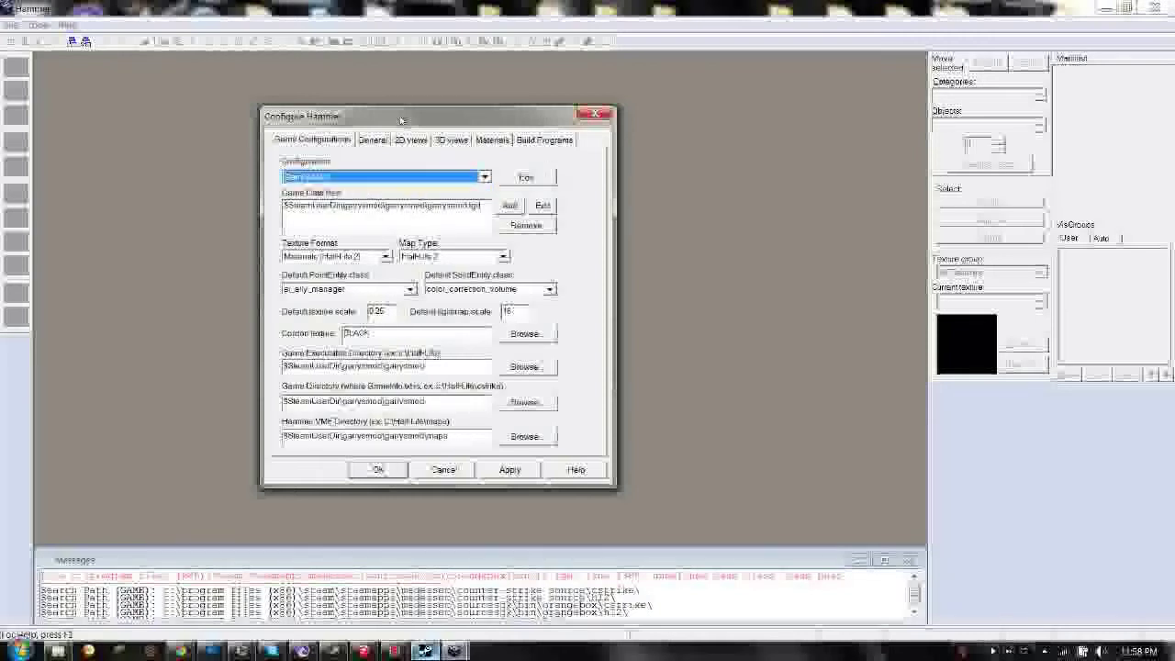
drag(404, 117, 430, 84)
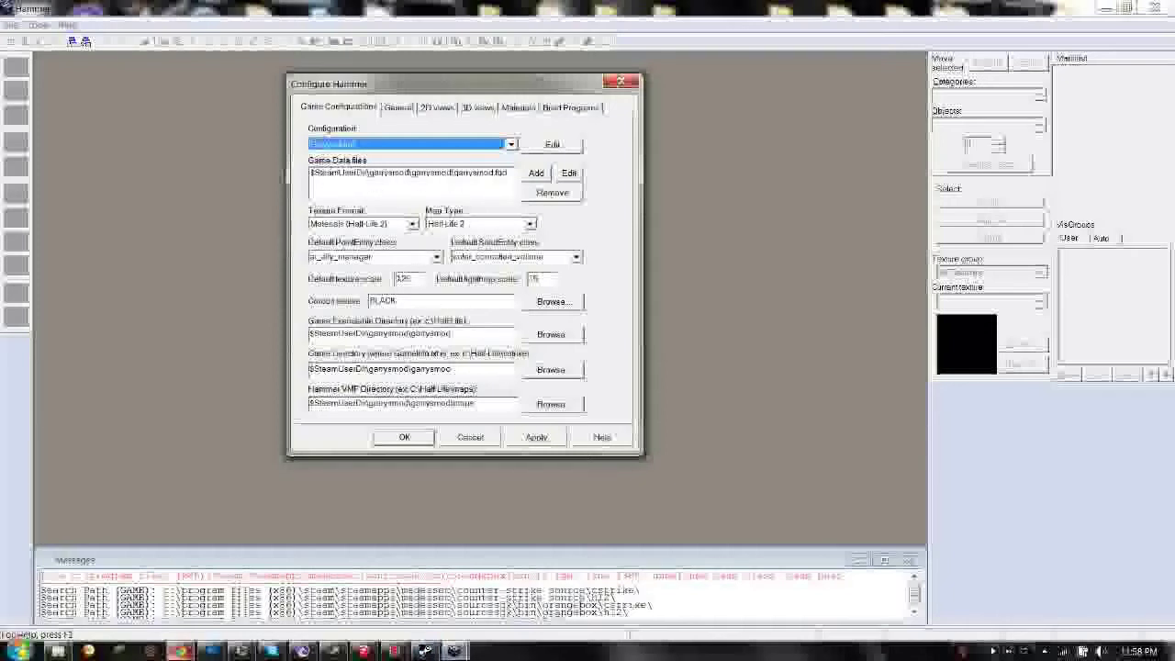
Step: Find and start the Windows Magnifier to enlarge the configuration dialog
click(20, 651)
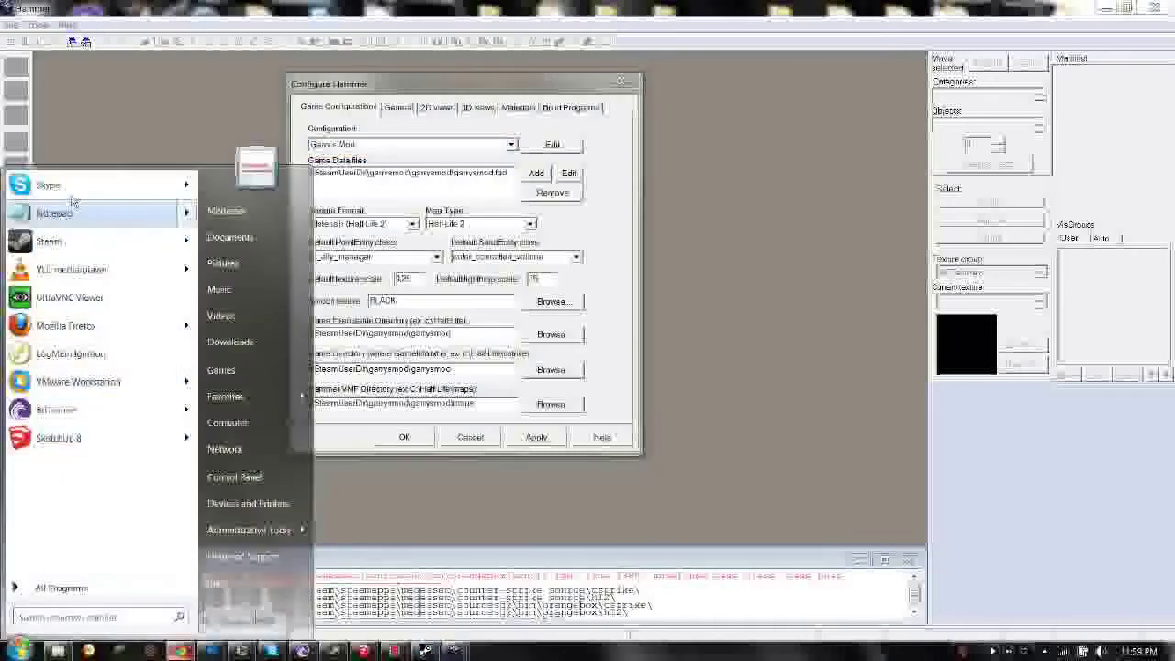
text(mag)
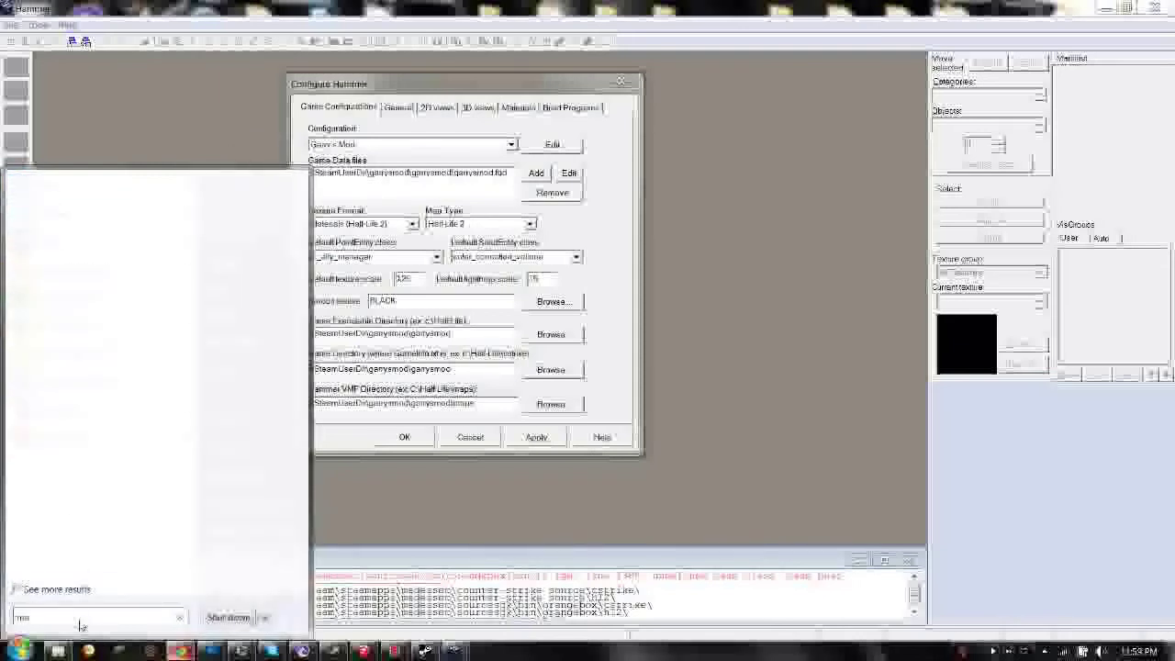
text(nifier)
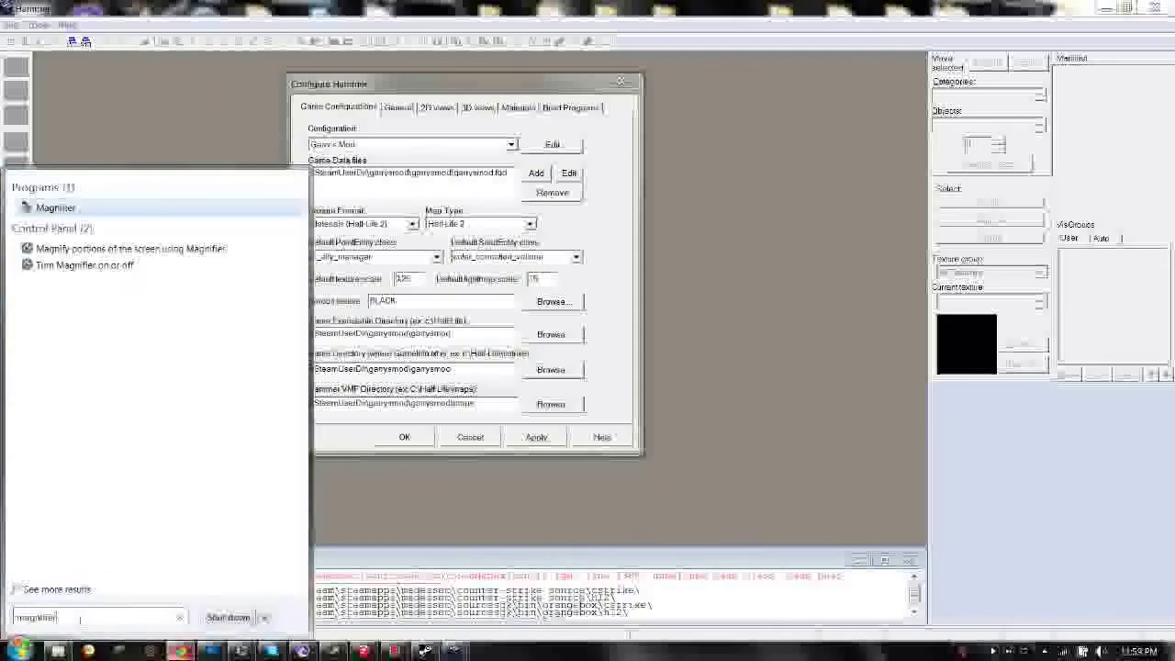
key(Return)
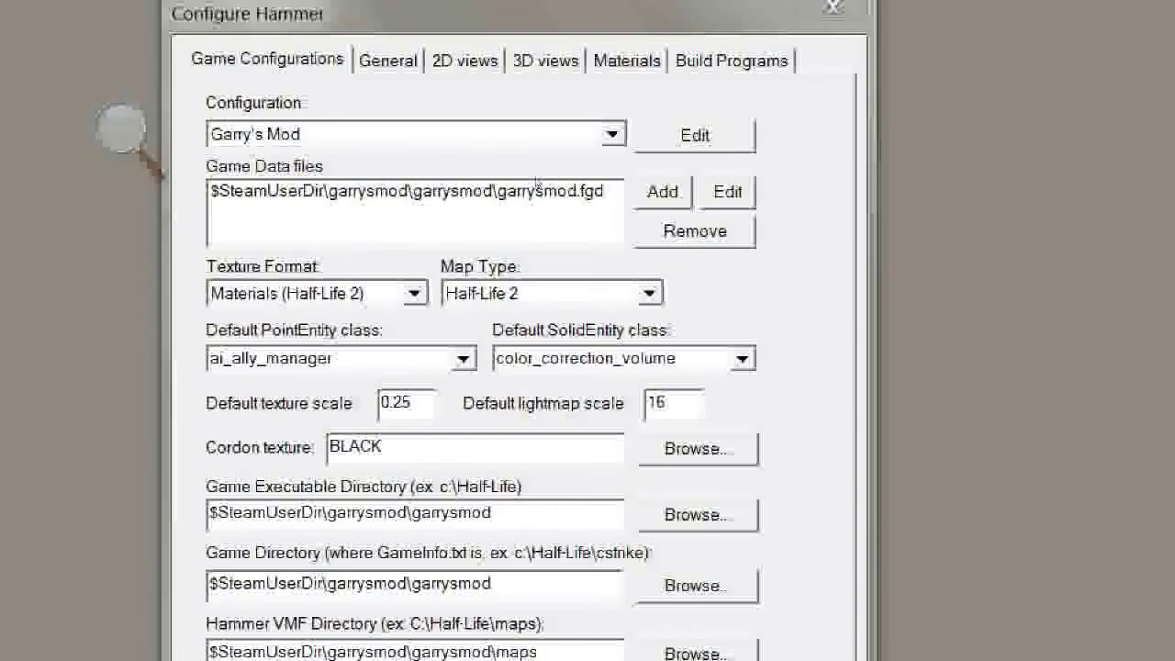
Step: Choose garrysmod.fgd from the account's garrysmod\garrysmod folder under steamapps as the game data file
click(662, 191)
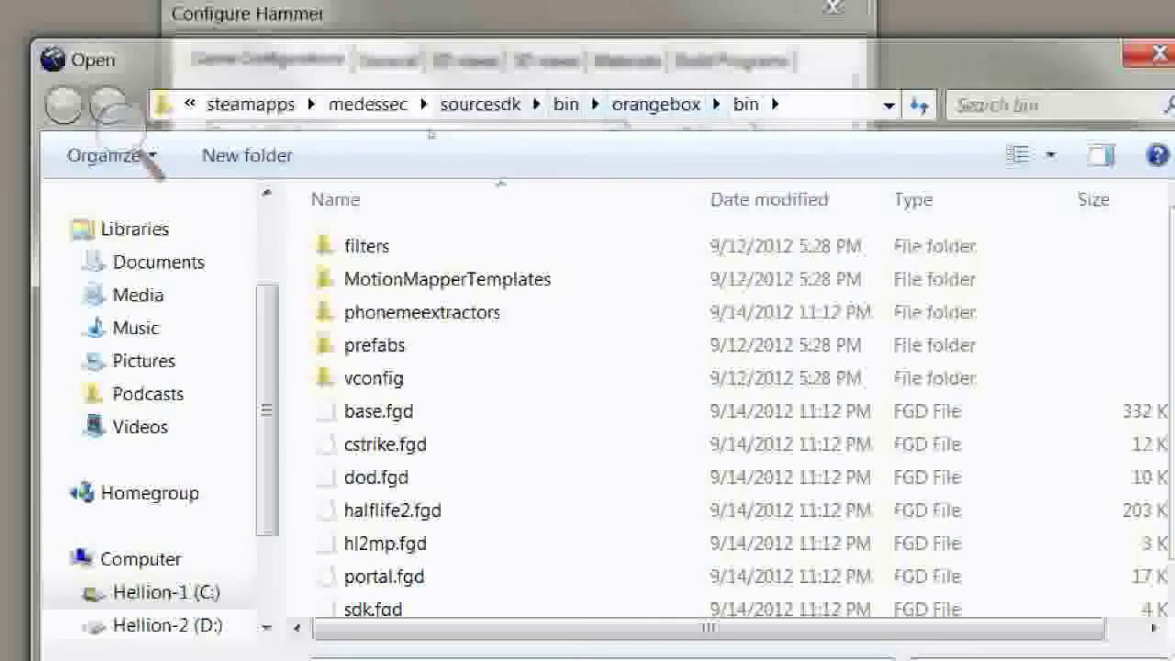
click(251, 104)
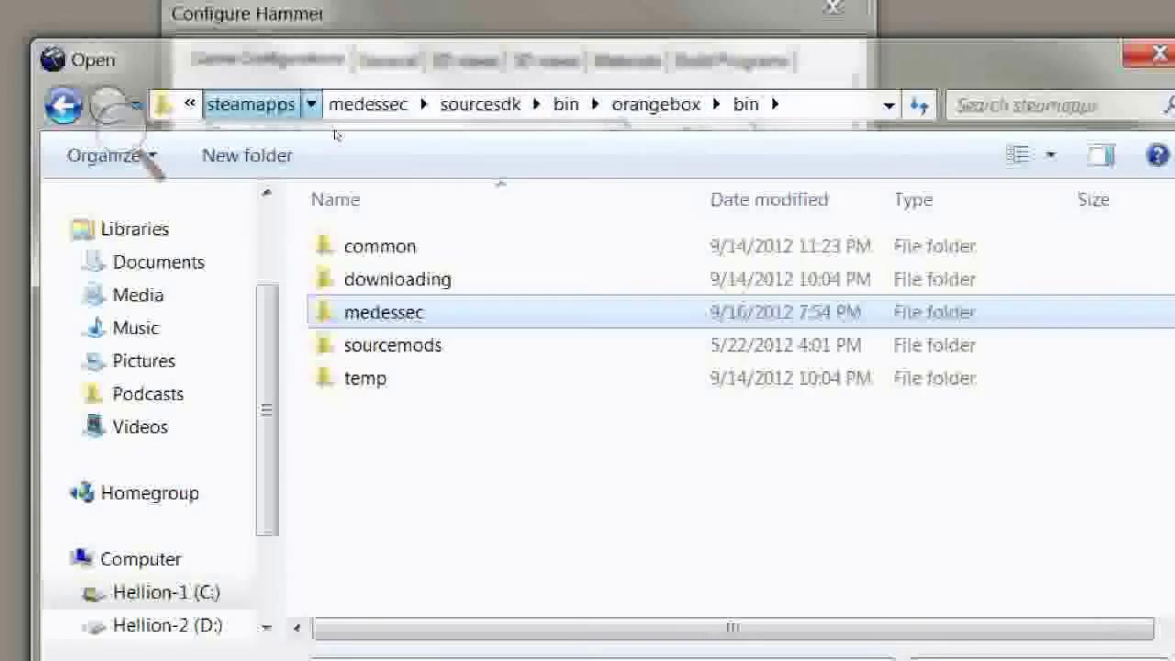
double_click(395, 312)
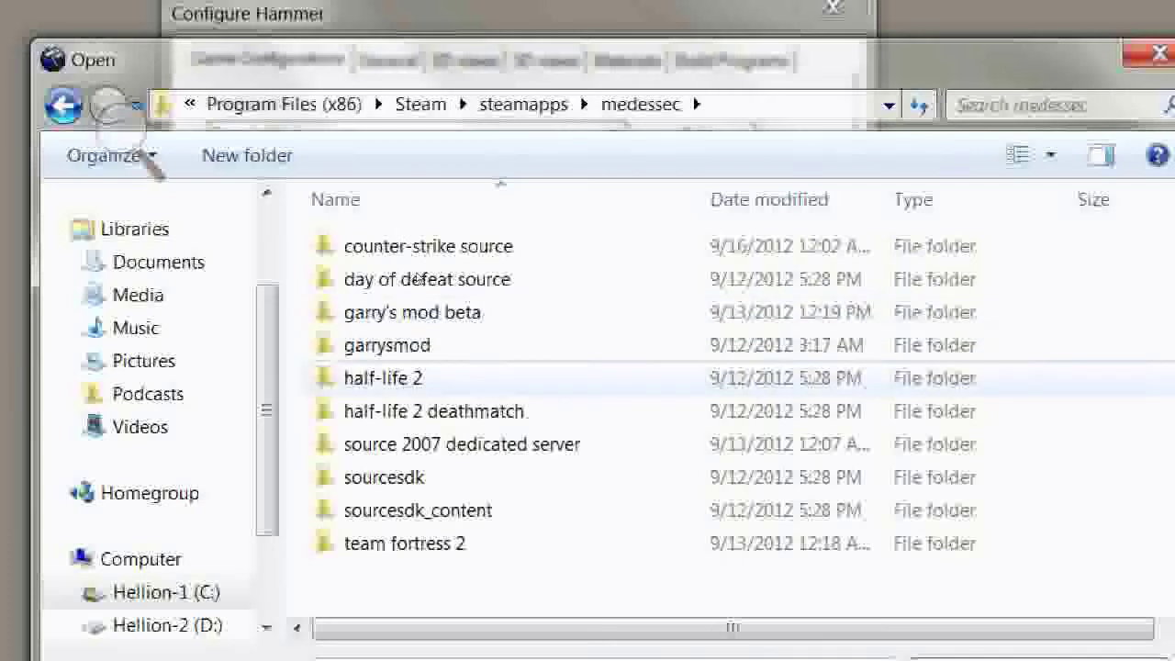
double_click(387, 346)
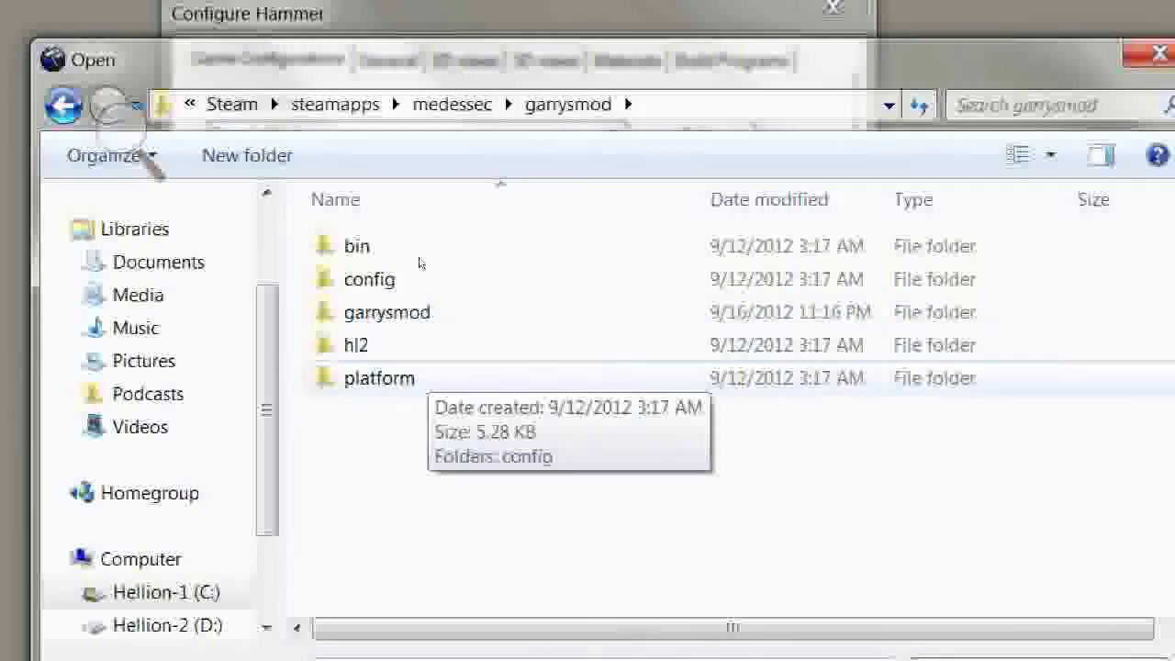
click(424, 313)
double_click(423, 312)
scroll(419, 305, down, 5)
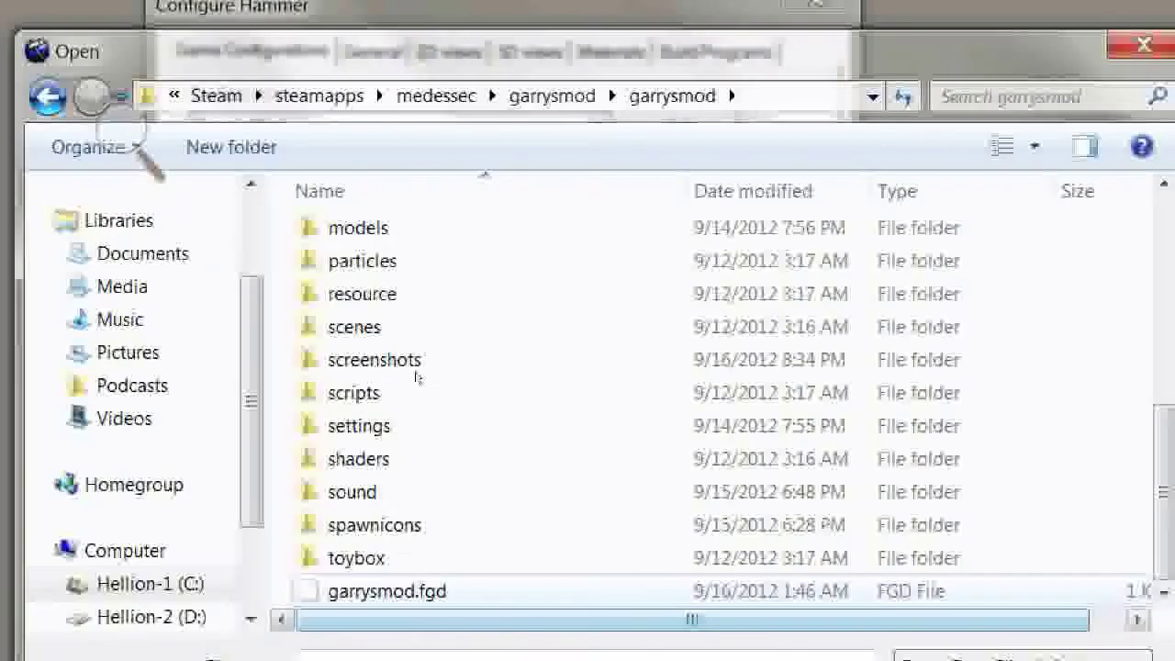
click(405, 591)
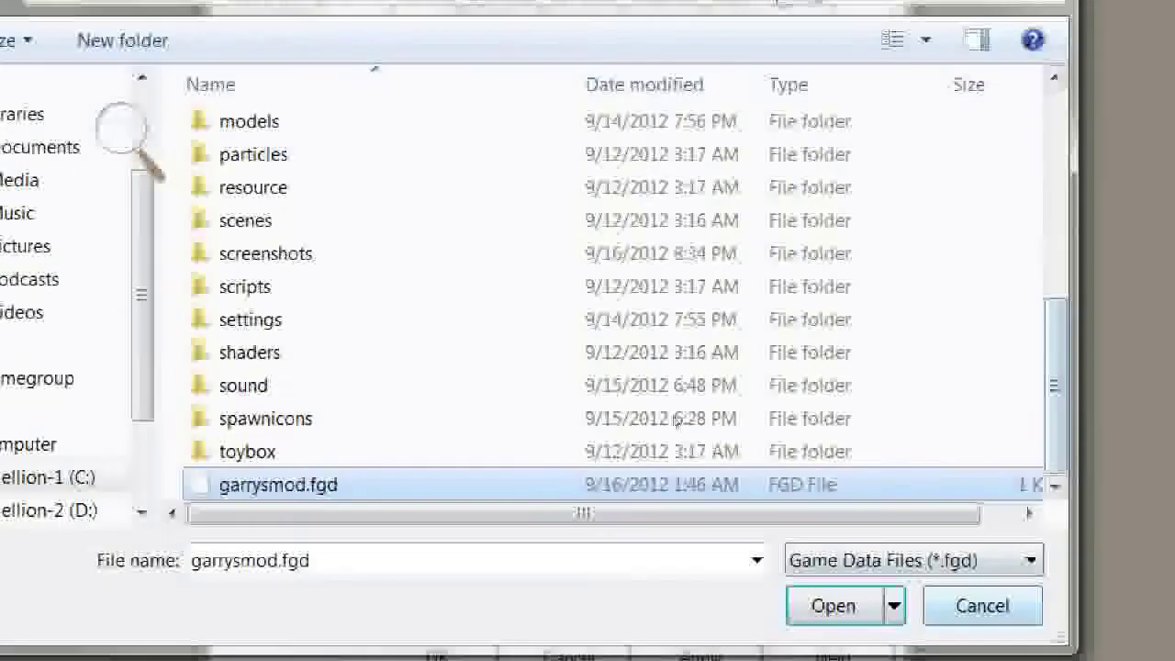
key(Return)
Step: Review the game data file entry and the game executable and game directory paths of the Garry's Mod configuration
click(429, 173)
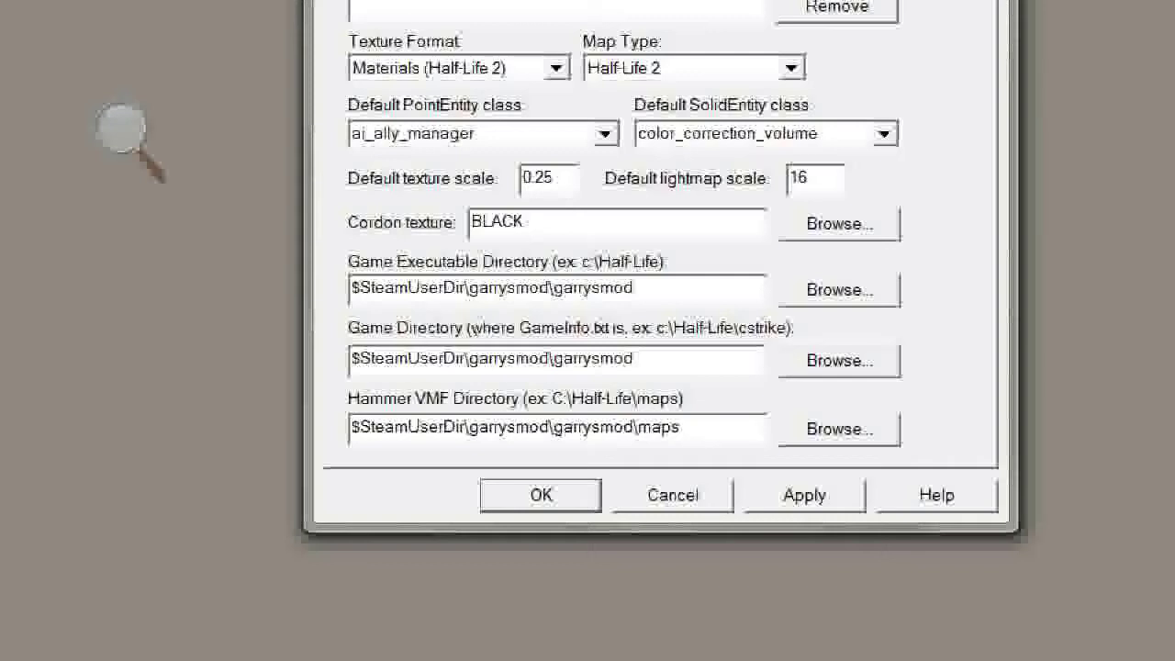
drag(635, 289, 351, 290)
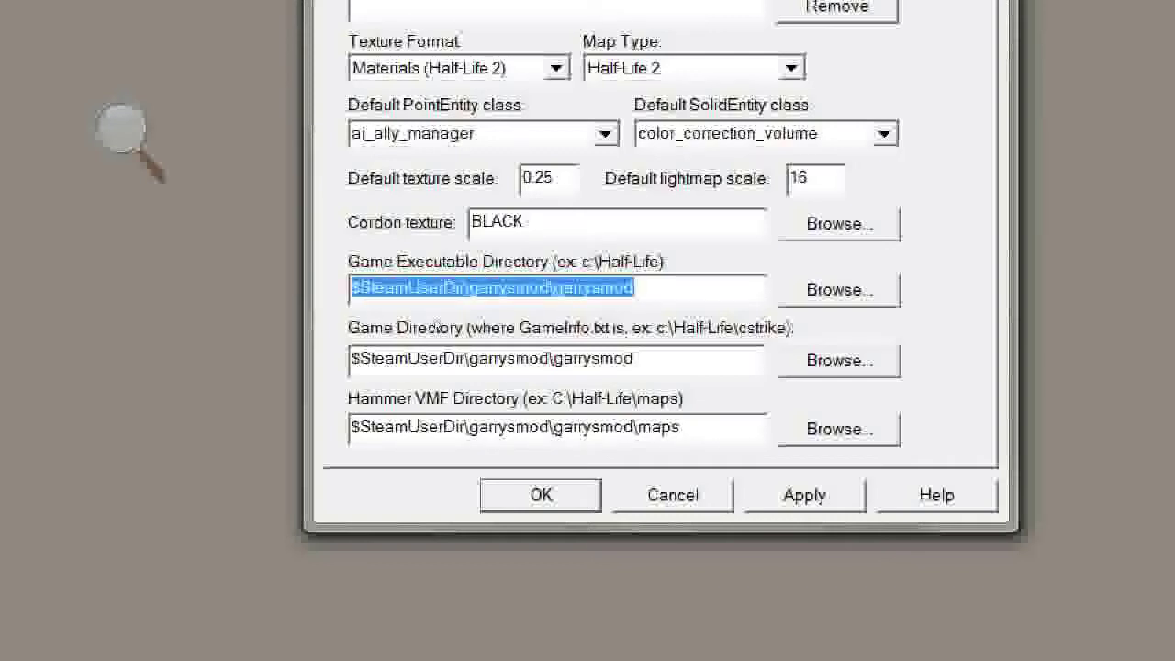
key(End)
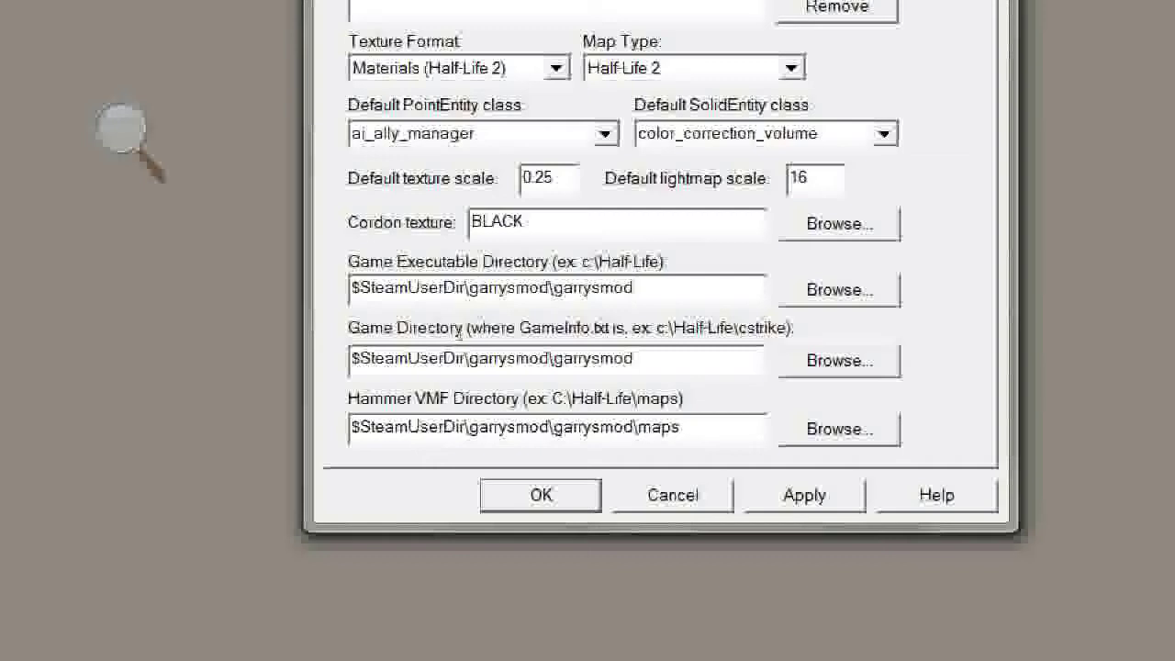
click(459, 358)
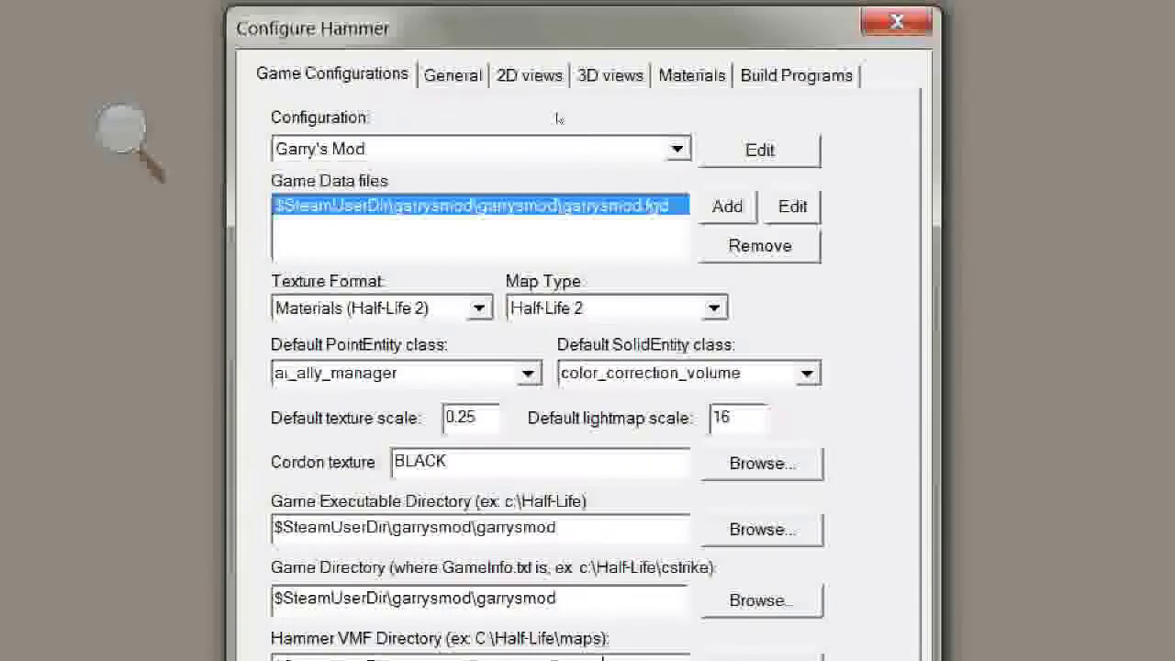
Step: Select Garry's Mod as the configuration whose build programs are shown
click(795, 76)
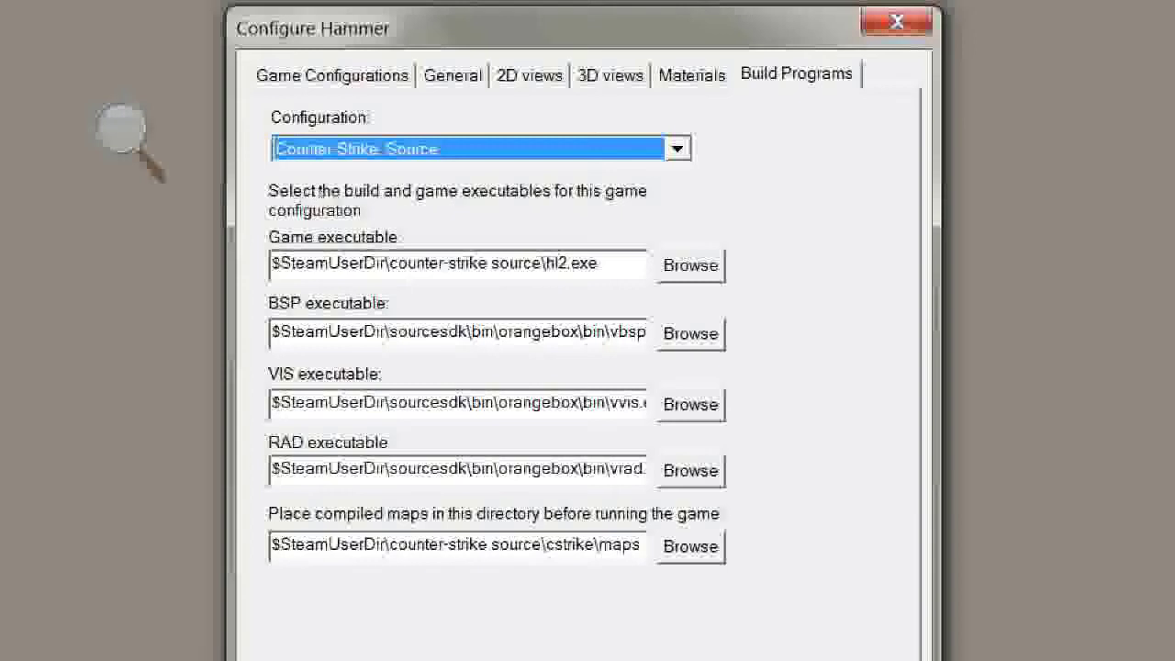
drag(601, 264, 275, 264)
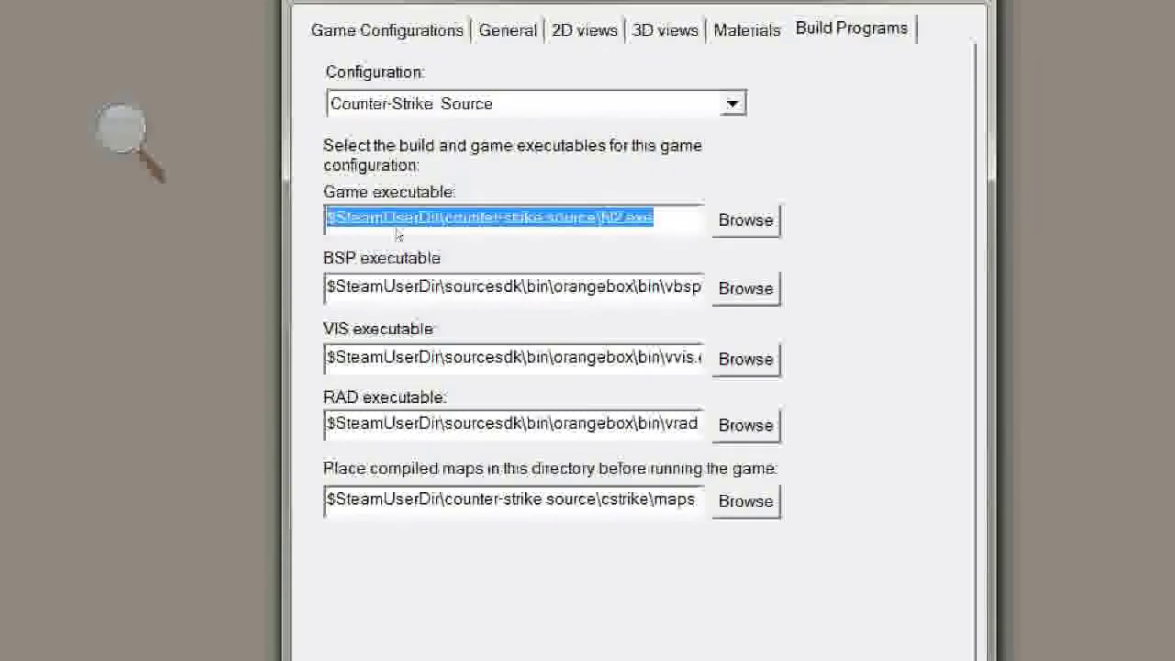
click(503, 286)
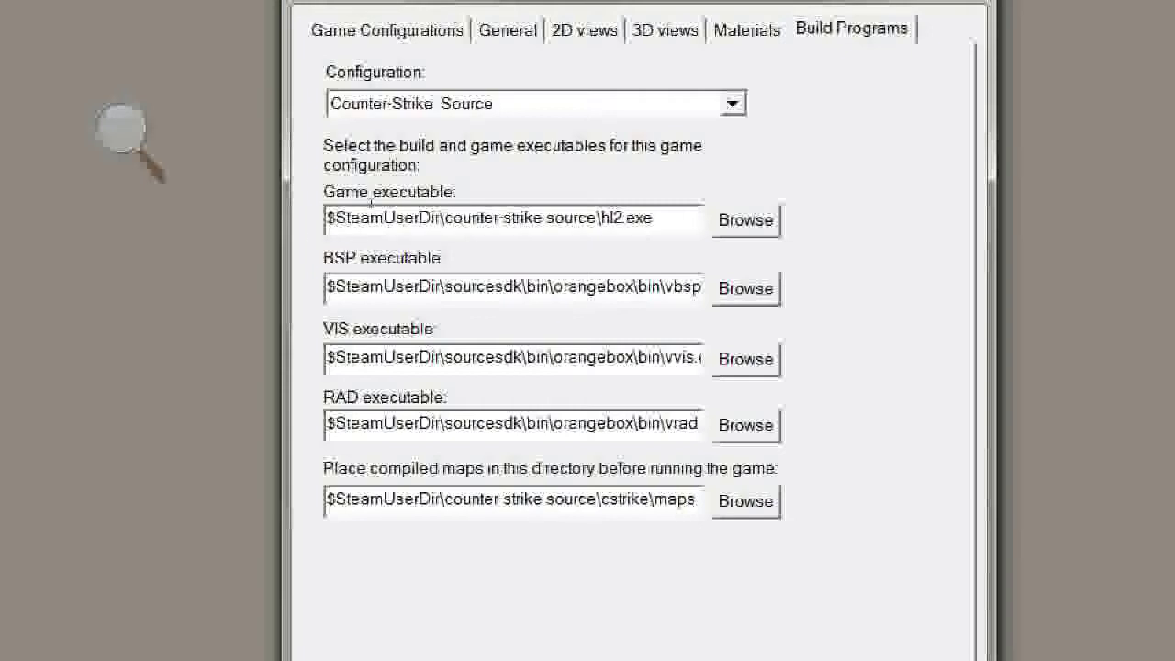
drag(652, 218, 309, 214)
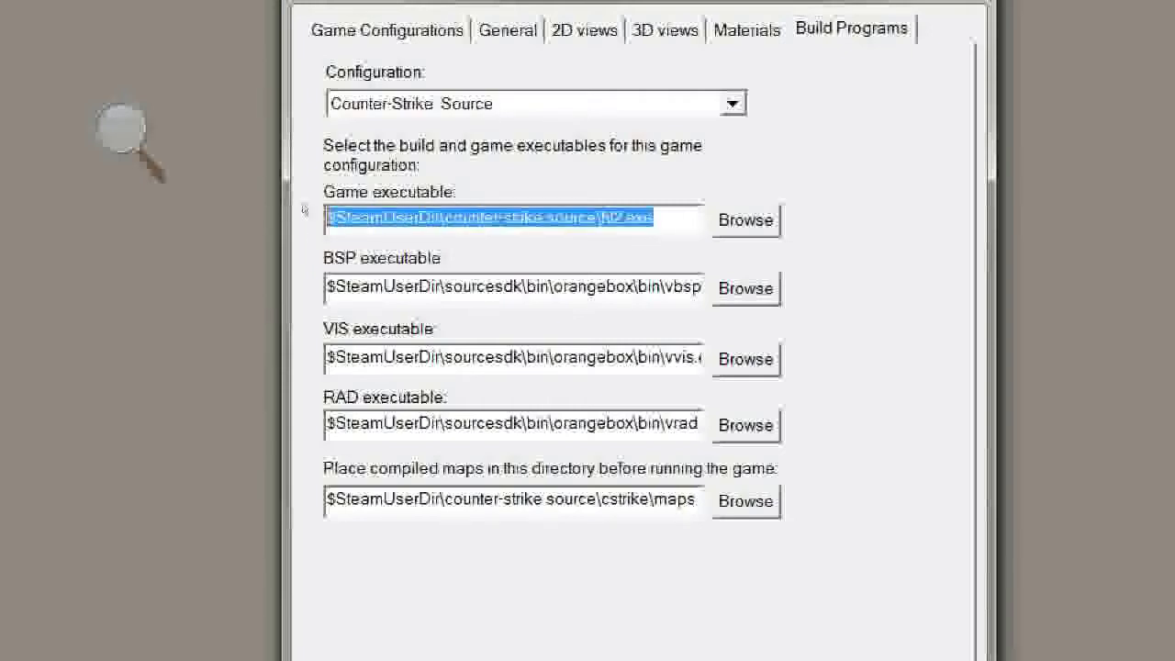
click(514, 103)
click(377, 149)
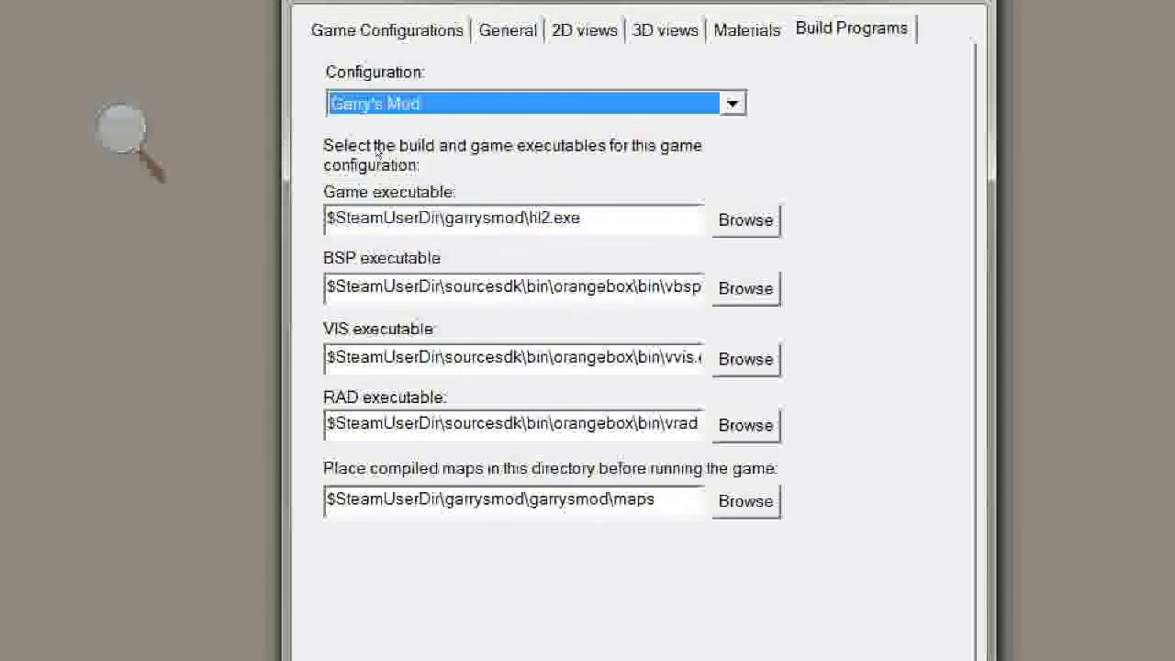
click(349, 103)
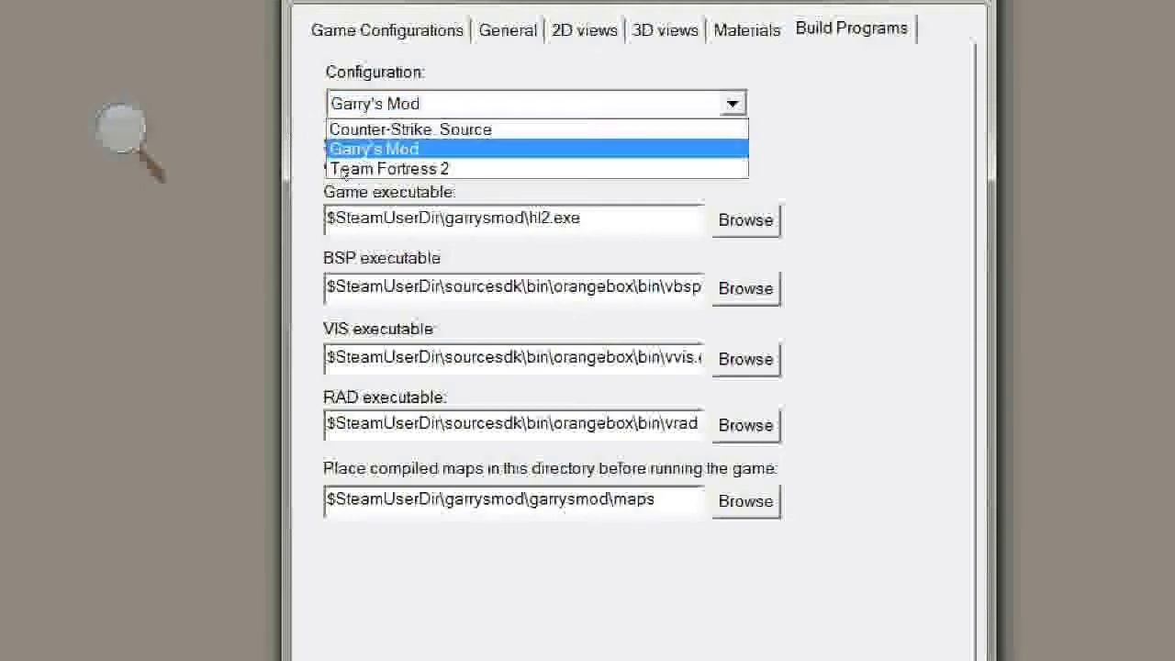
click(345, 147)
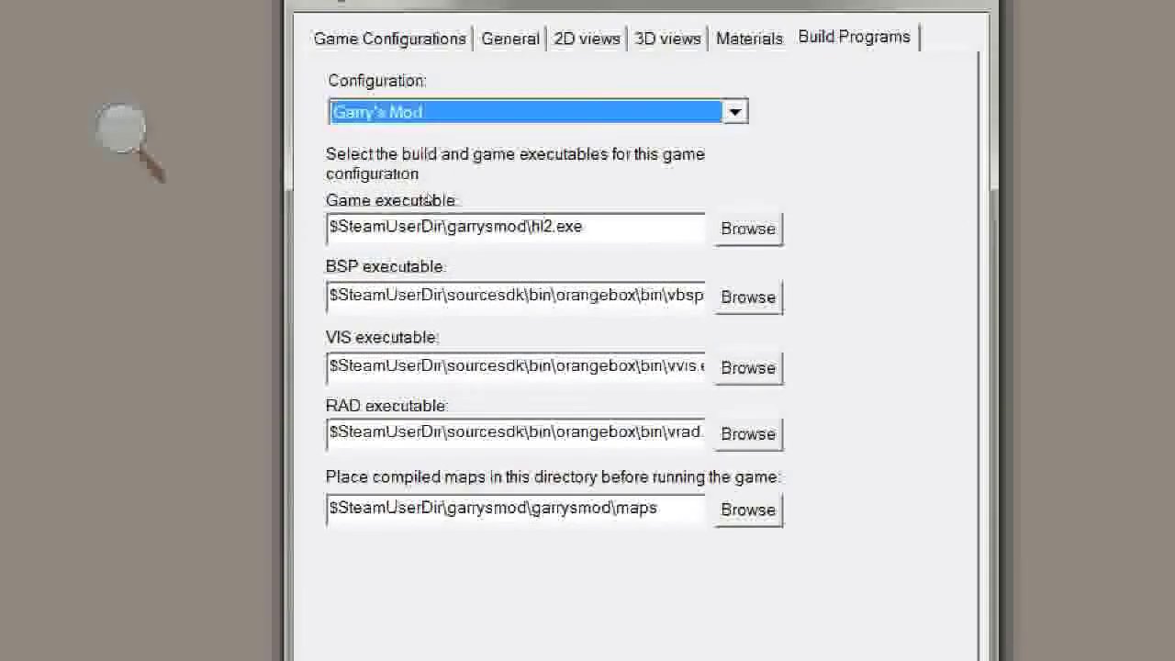
Step: Review the full game, BSP, VIS and RAD executable paths of the Garry's Mod configuration
click(584, 226)
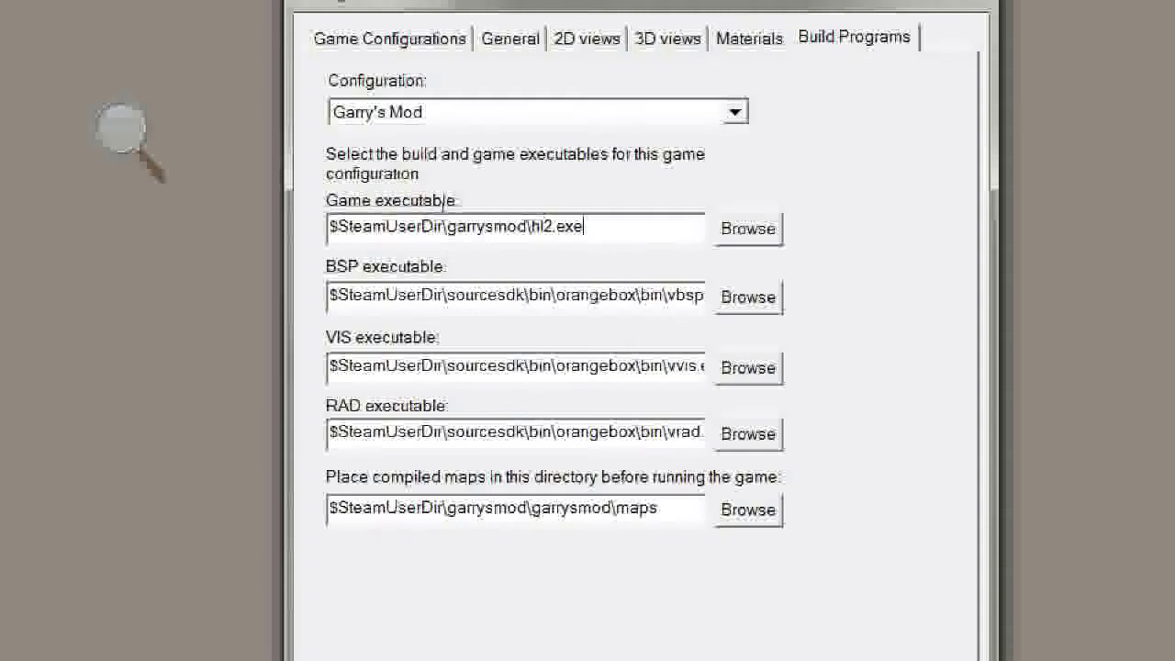
drag(551, 295, 703, 295)
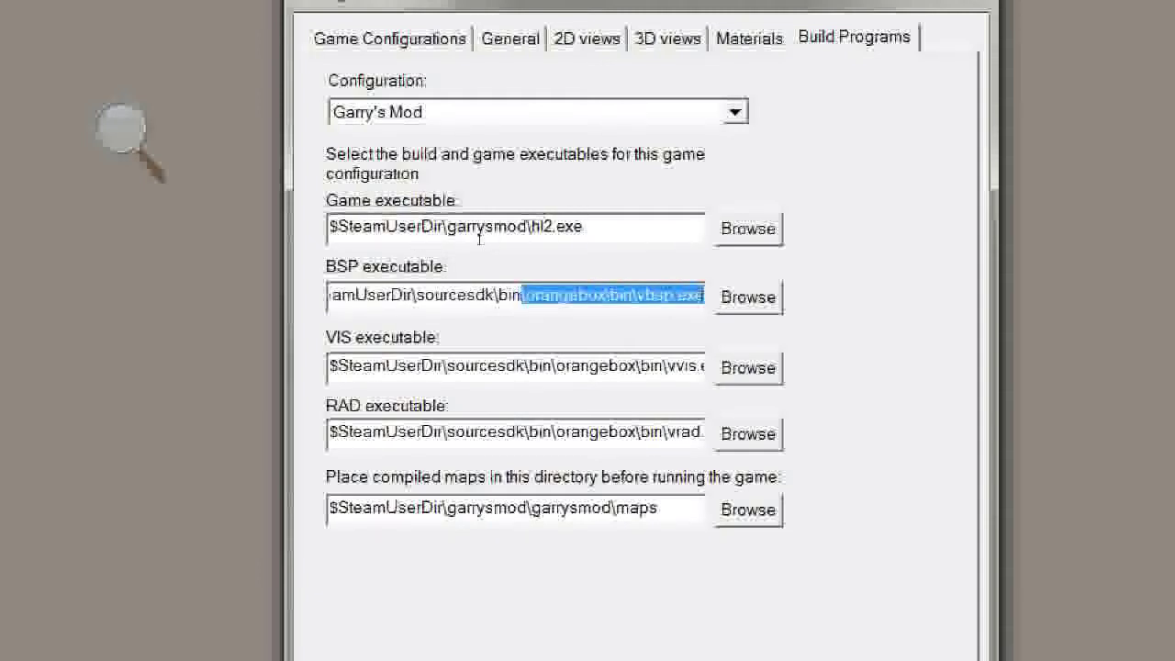
click(647, 295)
drag(507, 295, 343, 238)
drag(395, 295, 703, 295)
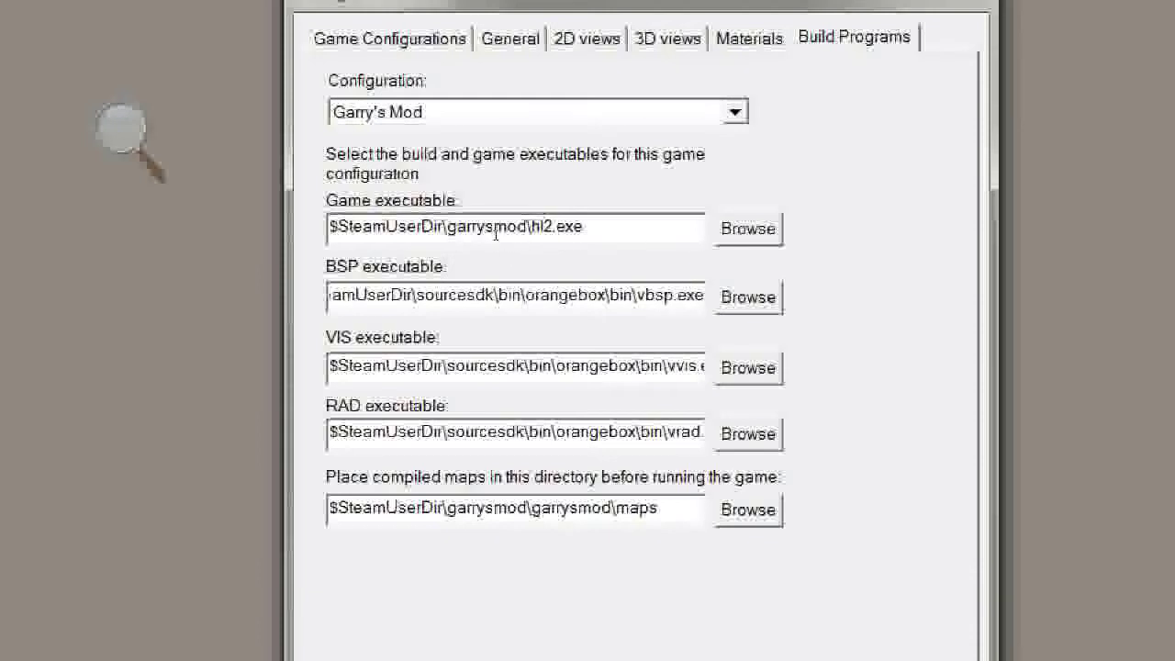
key(shift+Home)
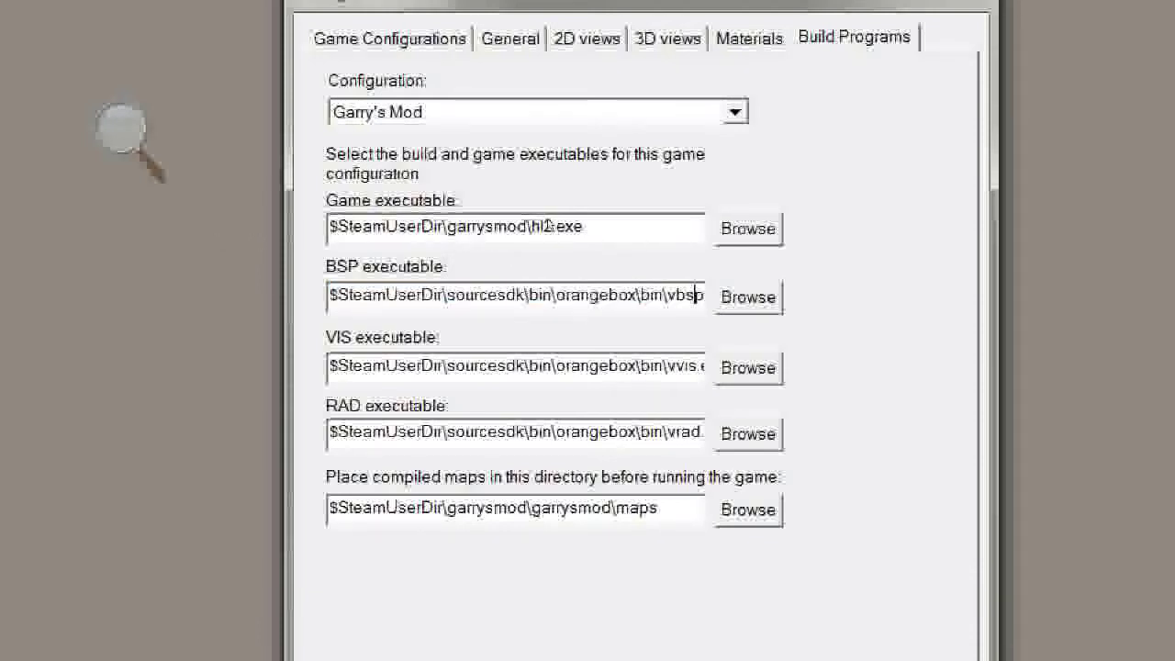
text(.exe)
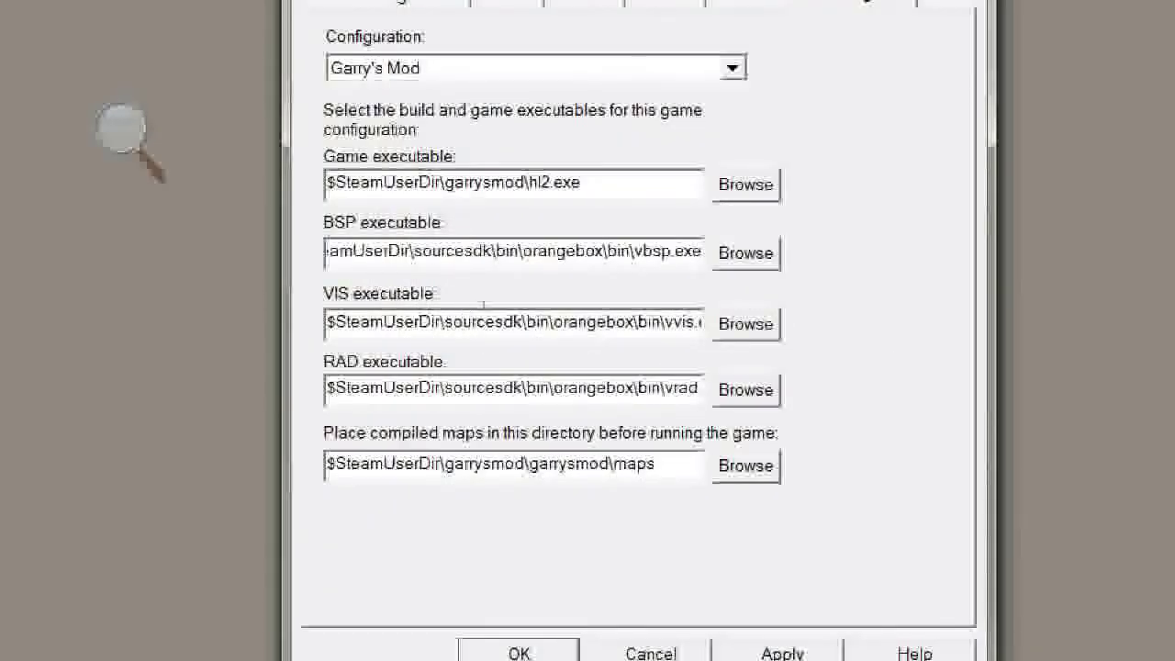
drag(551, 389, 703, 390)
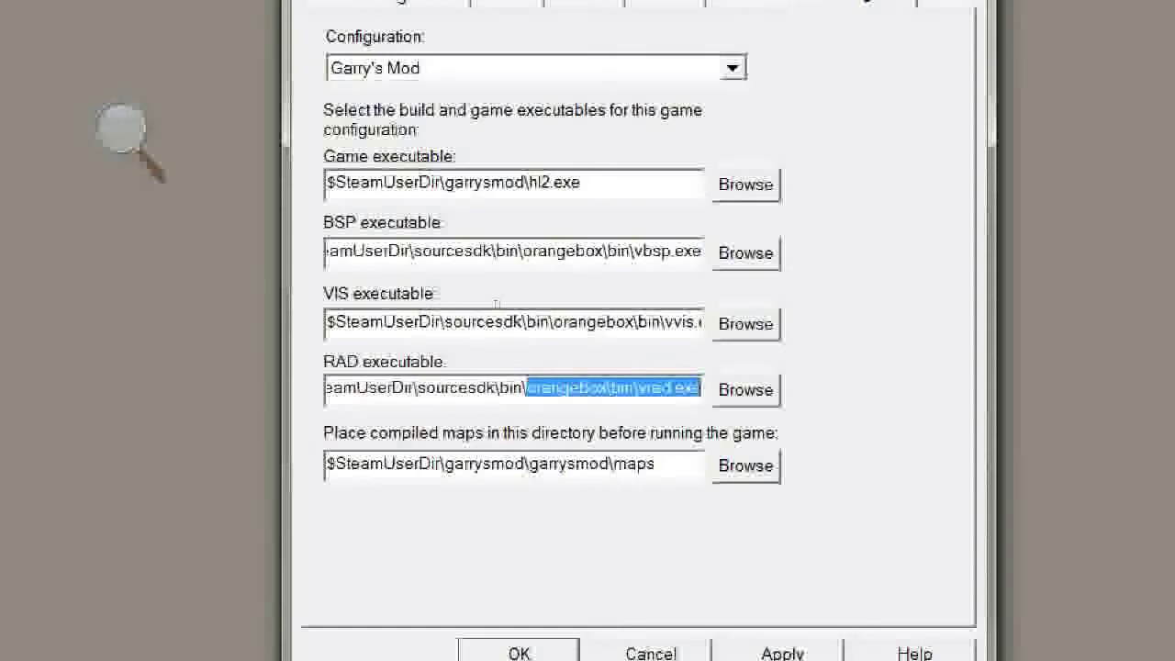
drag(636, 322, 703, 322)
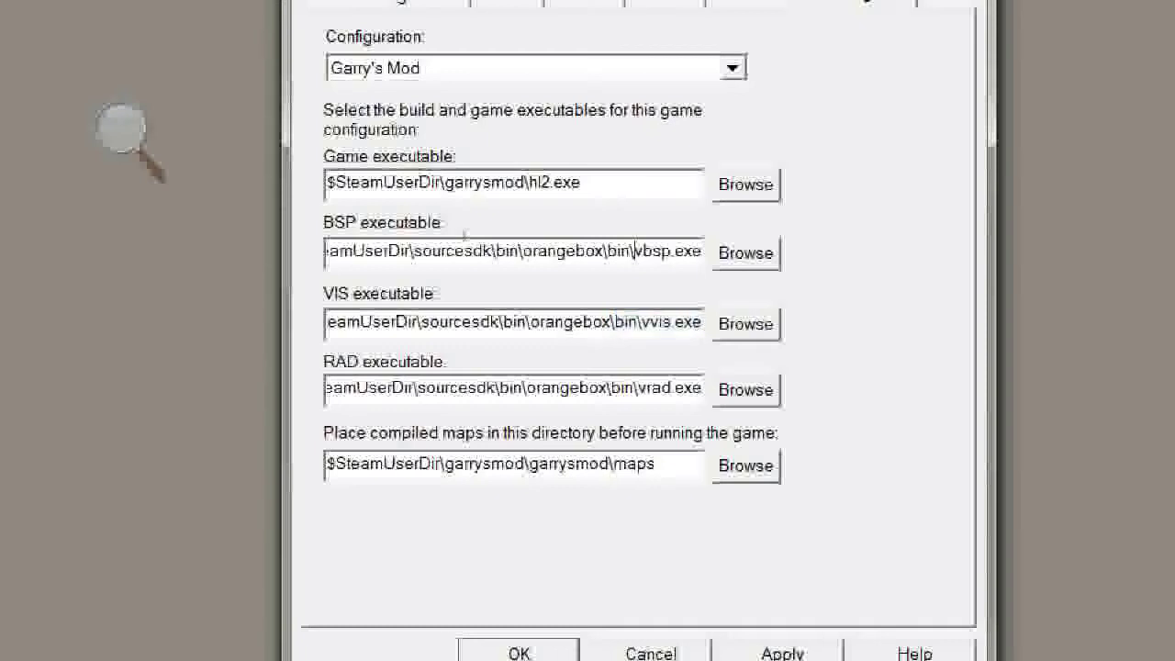
drag(639, 250, 327, 250)
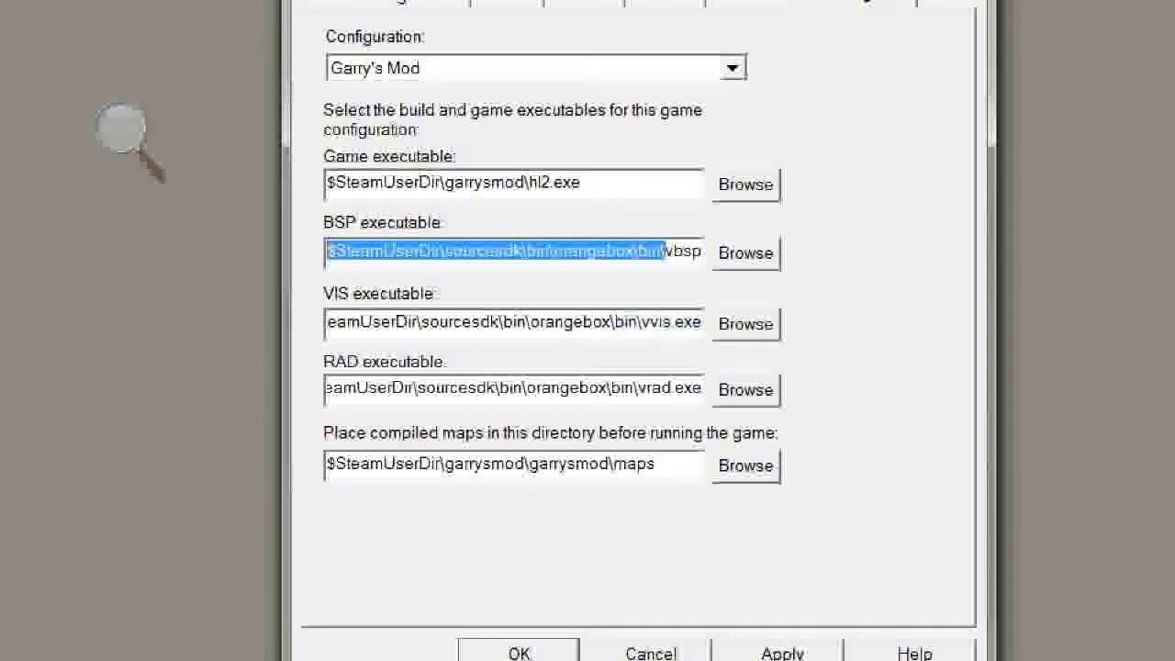
click(432, 264)
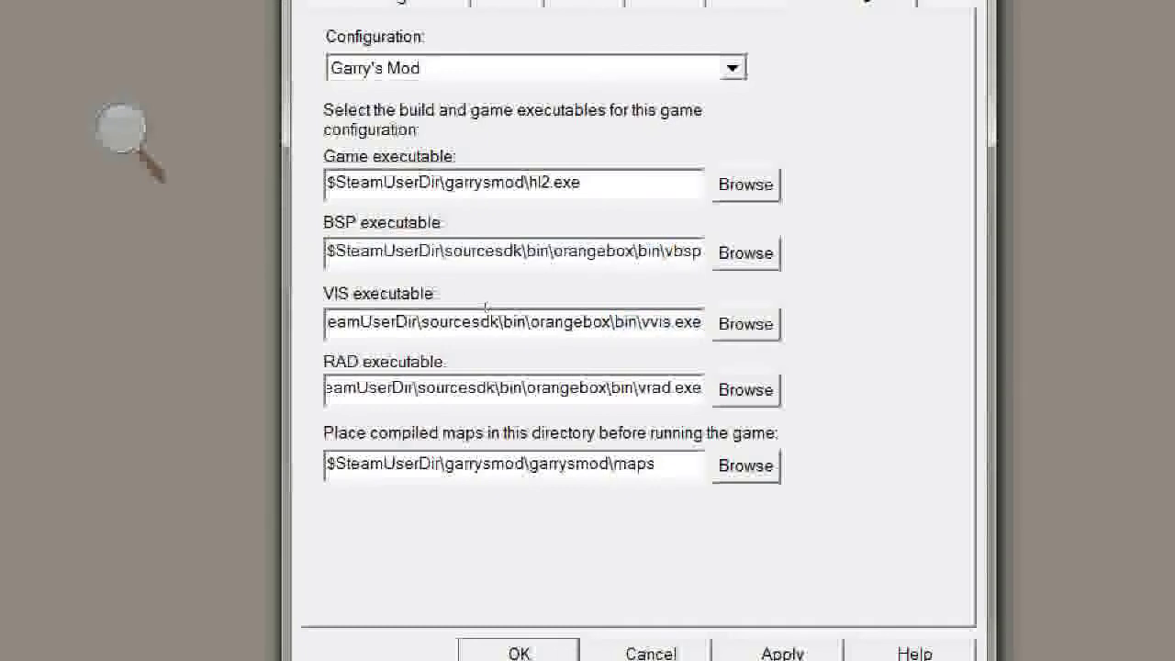
drag(641, 322, 701, 321)
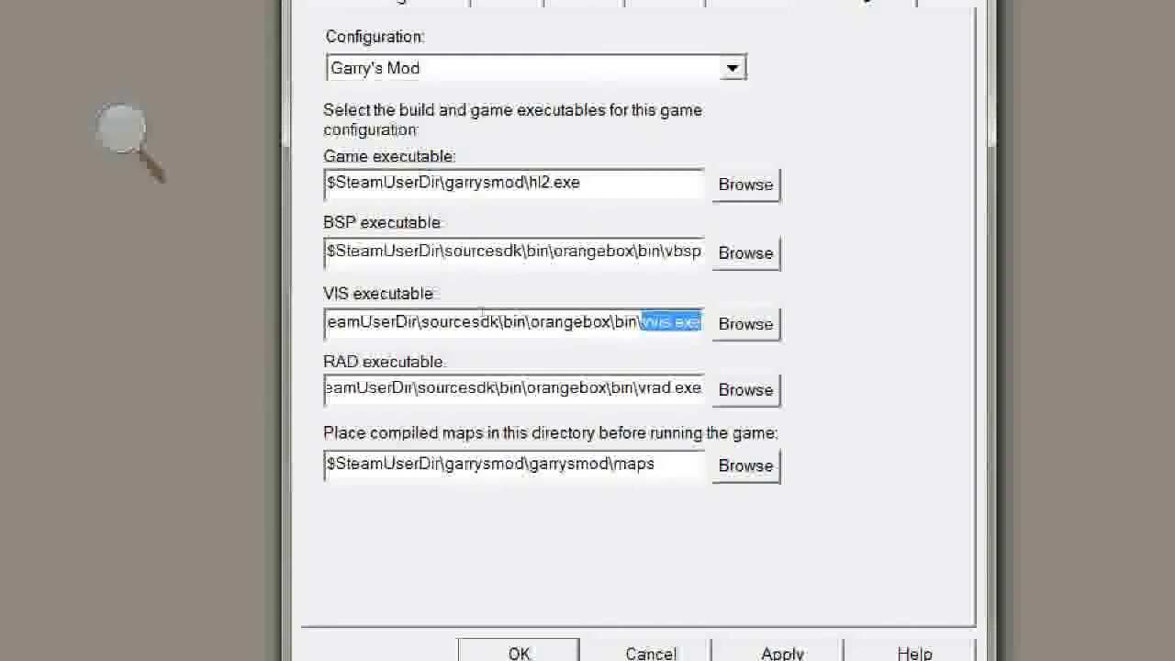
Step: Check the directory path where compiled maps are placed before running the game
key(Tab)
key(Tab)
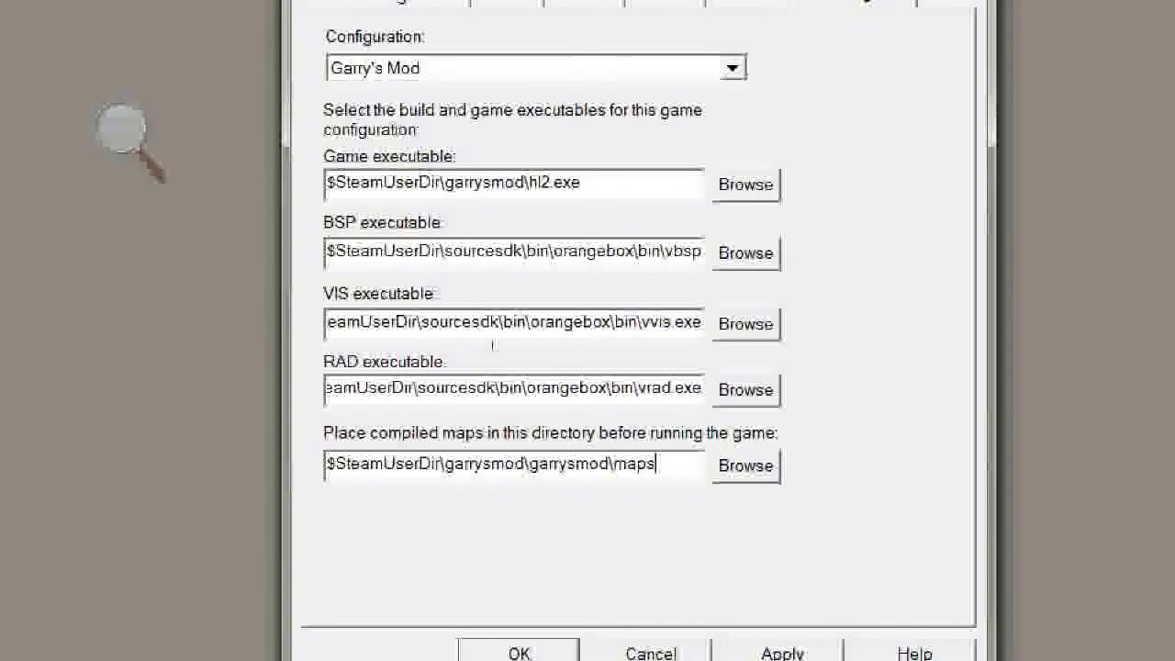
key(shift+Left)
key(shift+Left)
key(shift+Left)
key(shift+Left)
key(shift+Left)
key(shift+Left)
key(shift+Left)
key(shift+Left)
key(shift+Left)
key(shift+Left)
key(shift+Left)
key(shift+Left)
key(shift+Left)
key(shift+Left)
key(shift+Left)
key(shift+Left)
key(shift+Left)
key(shift+Left)
key(shift+Left)
key(shift+Left)
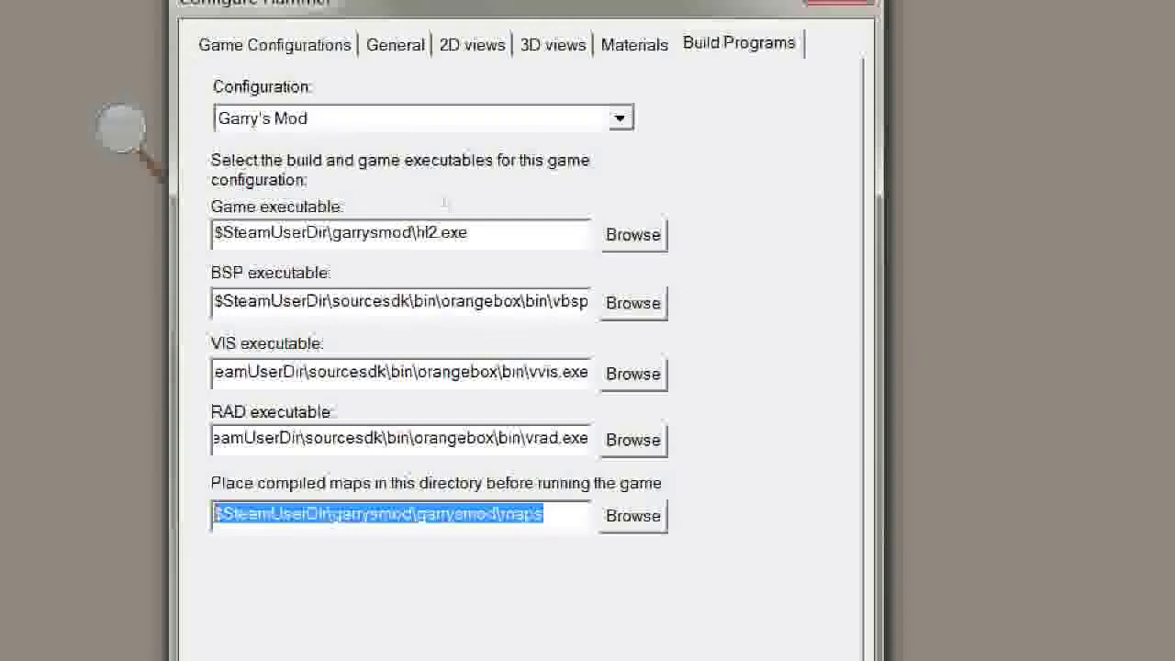
click(450, 207)
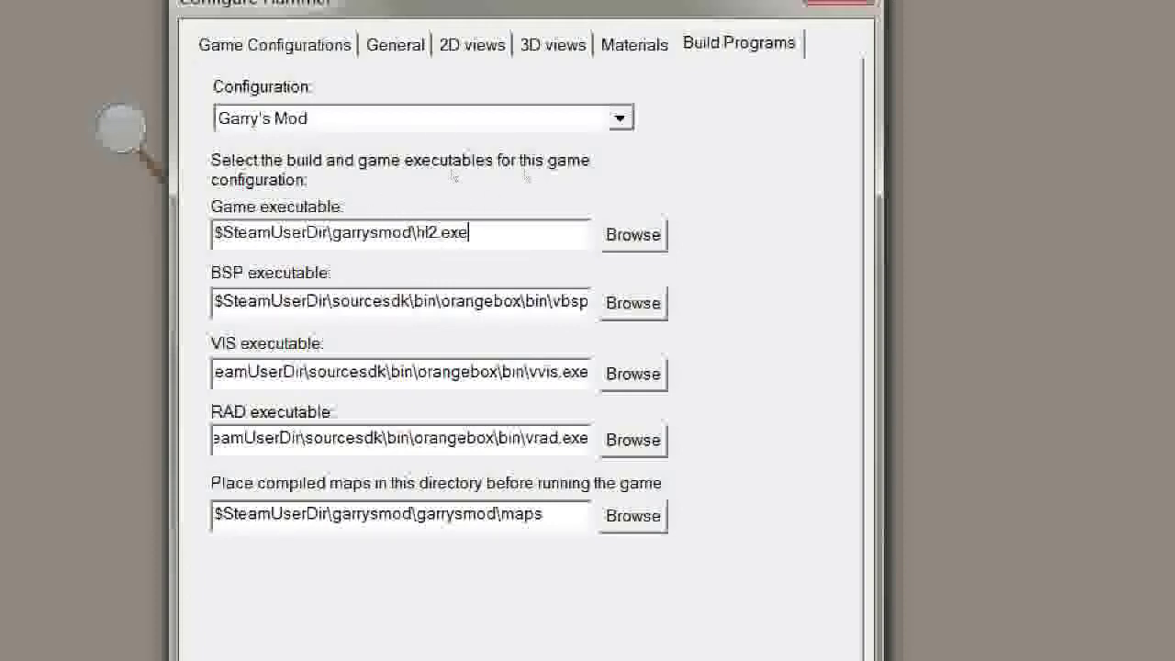
Step: Look through the general, 2D and 3D view settings, return to the game configurations and accept the Hammer configuration
click(400, 45)
click(472, 45)
click(546, 45)
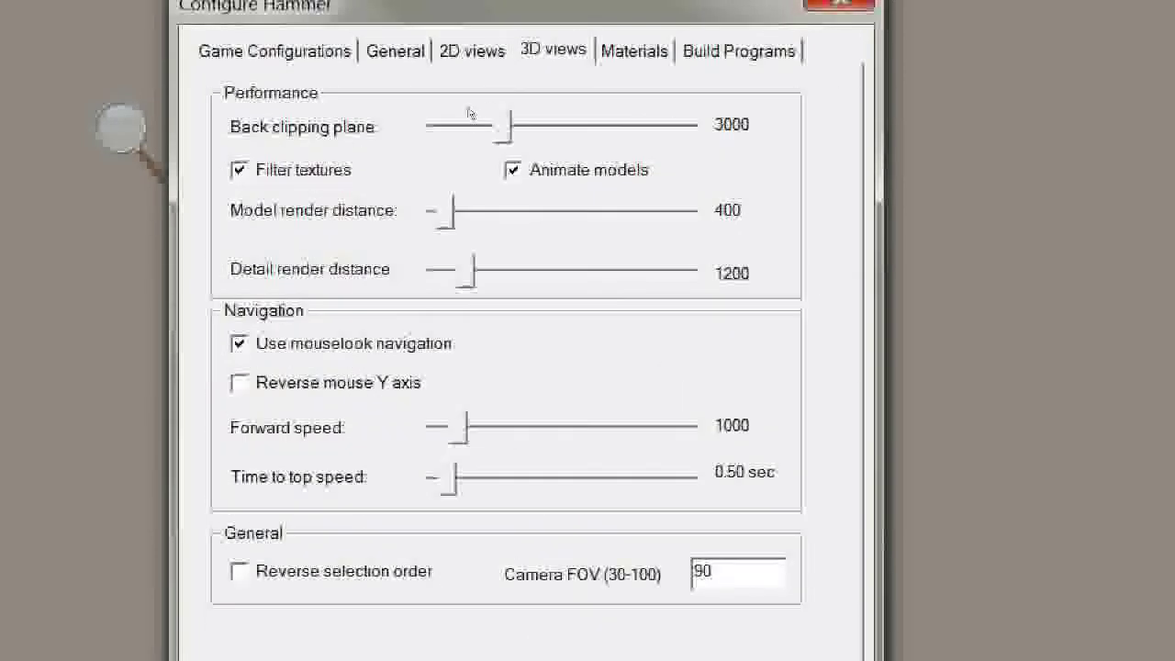
key(ctrl+Tab)
key(ctrl+Tab)
key(ctrl+Tab)
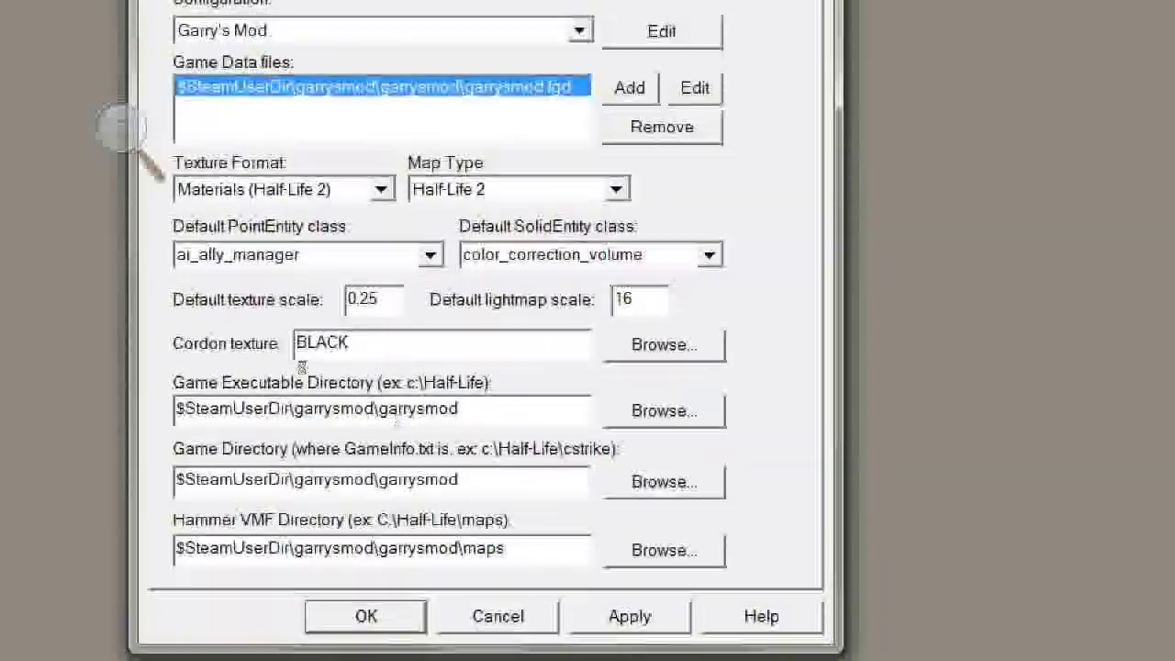
key(Return)
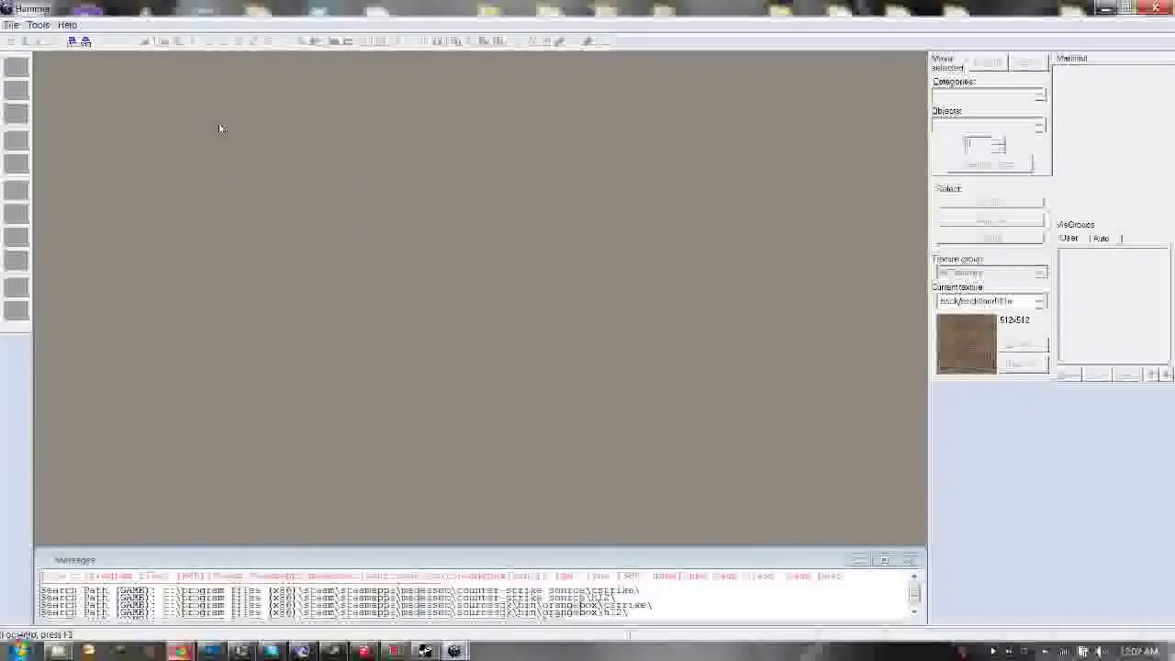
Step: Close Hammer and reposition the Source SDK launcher window on the desktop
click(11, 24)
click(37, 25)
click(1154, 8)
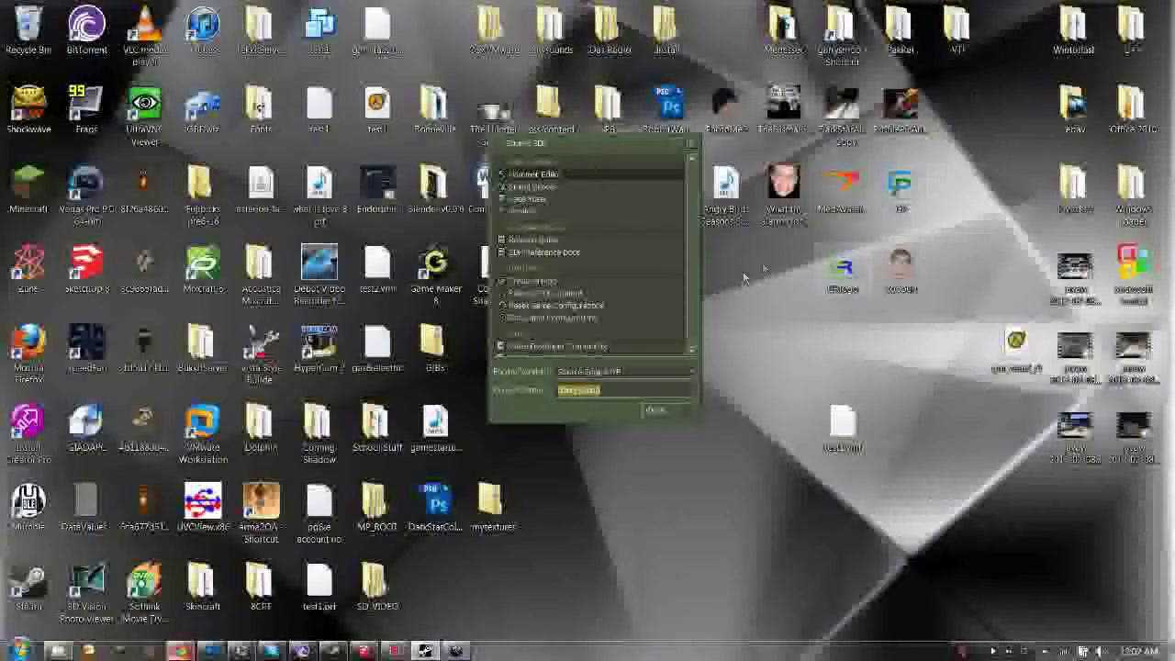
click(546, 188)
click(545, 200)
click(546, 188)
click(547, 176)
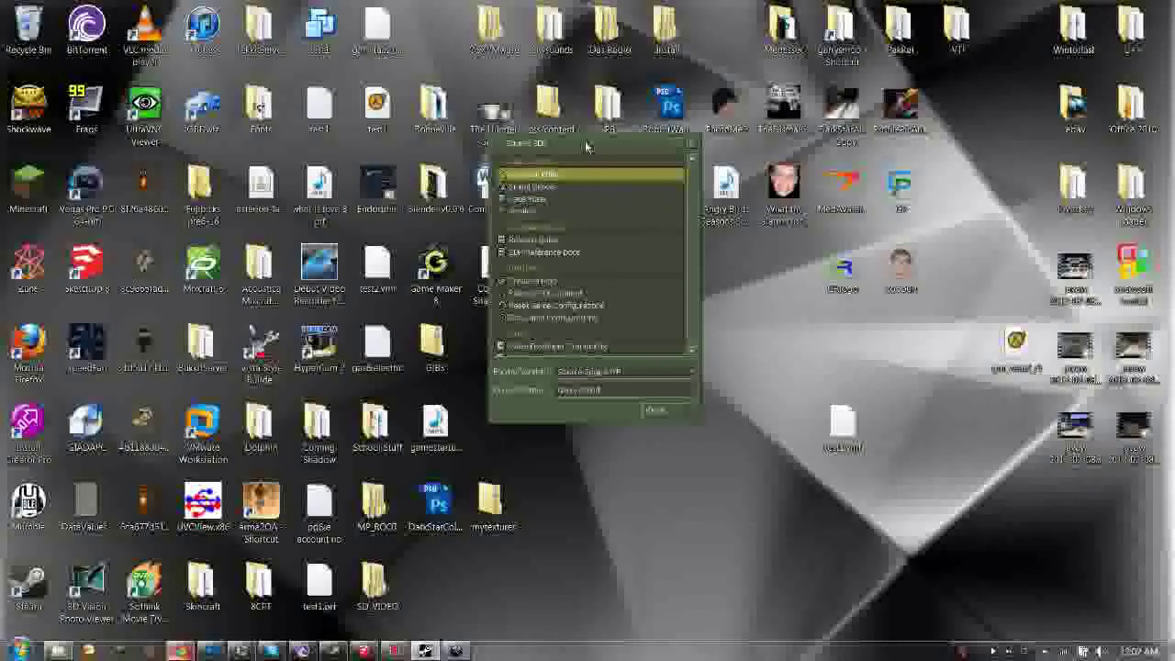
drag(585, 140, 754, 207)
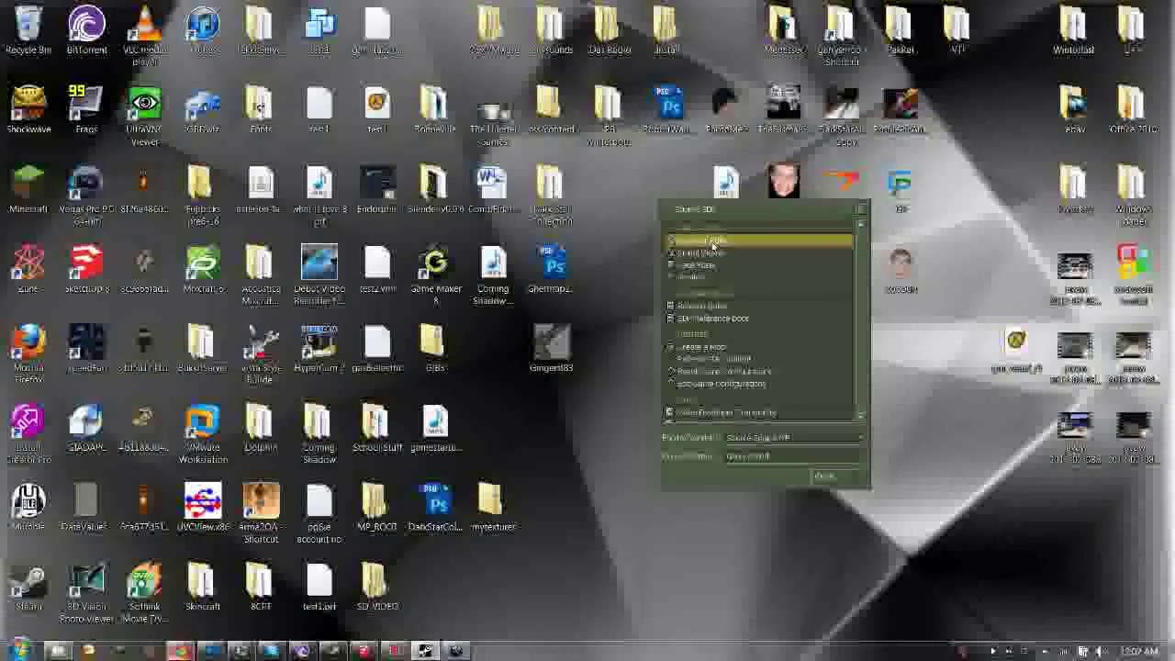
Step: Set the Source SDK's current game to Garry's Mod and engine version to Source Engine MP, and start the Hammer Editor
click(775, 458)
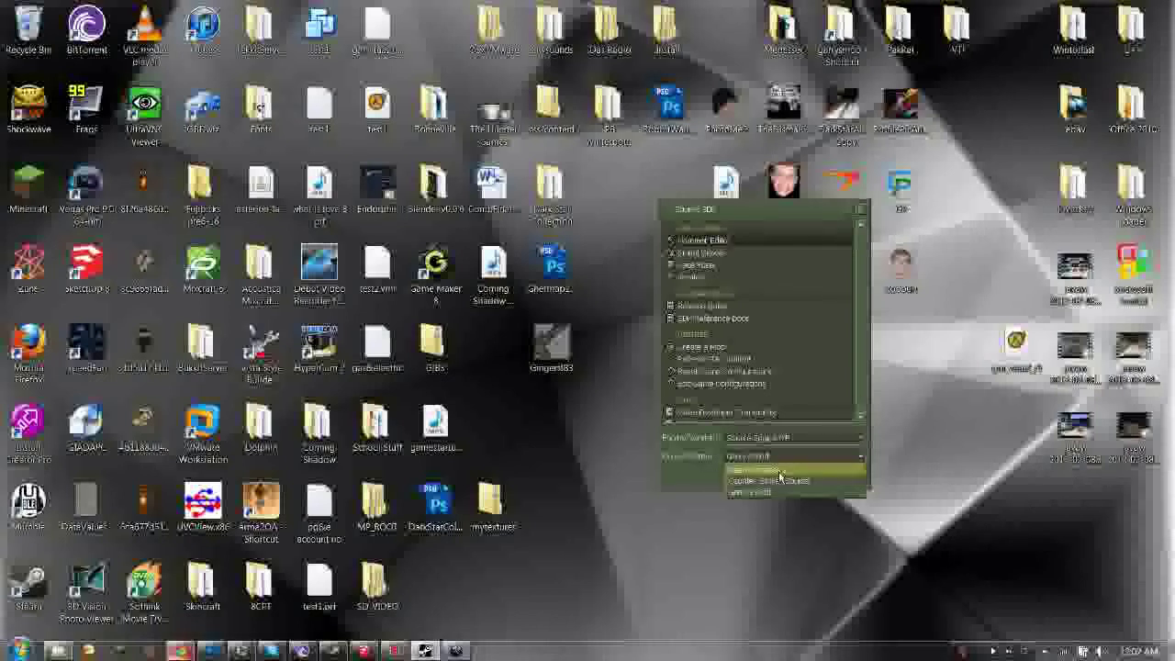
click(768, 493)
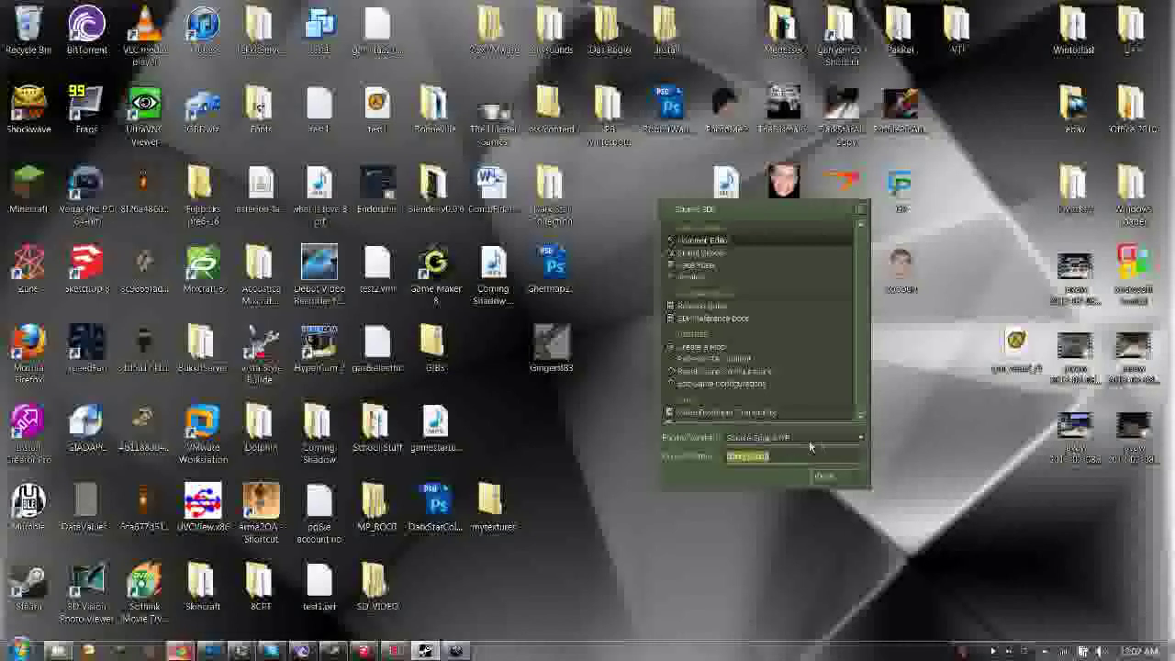
click(840, 440)
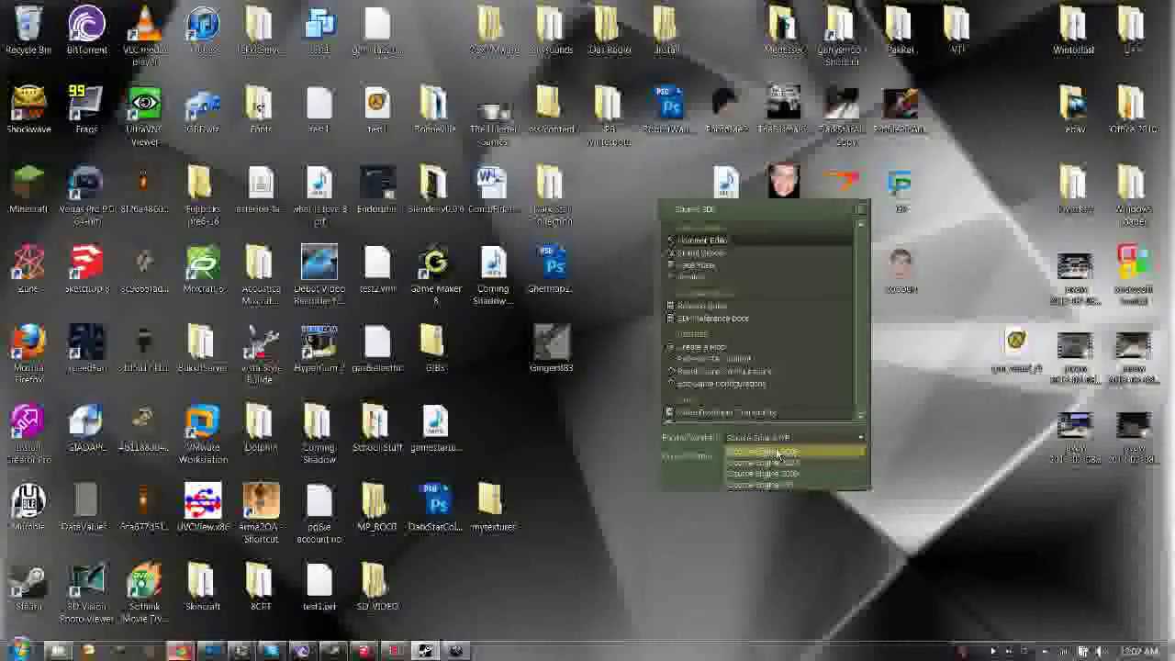
click(776, 485)
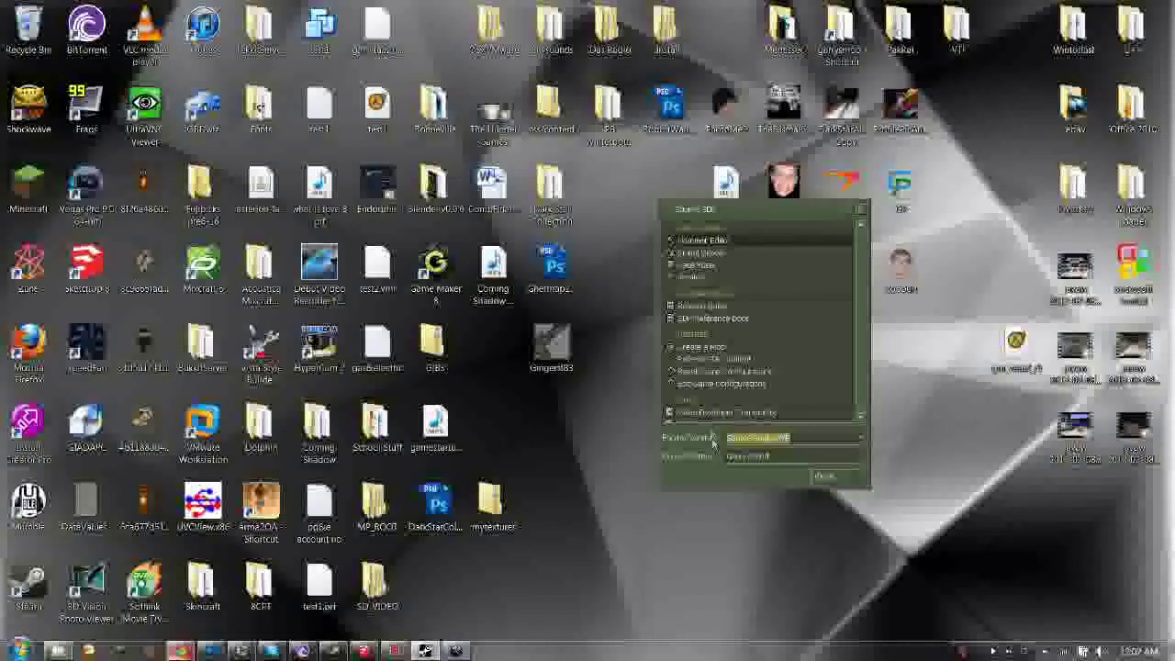
double_click(718, 241)
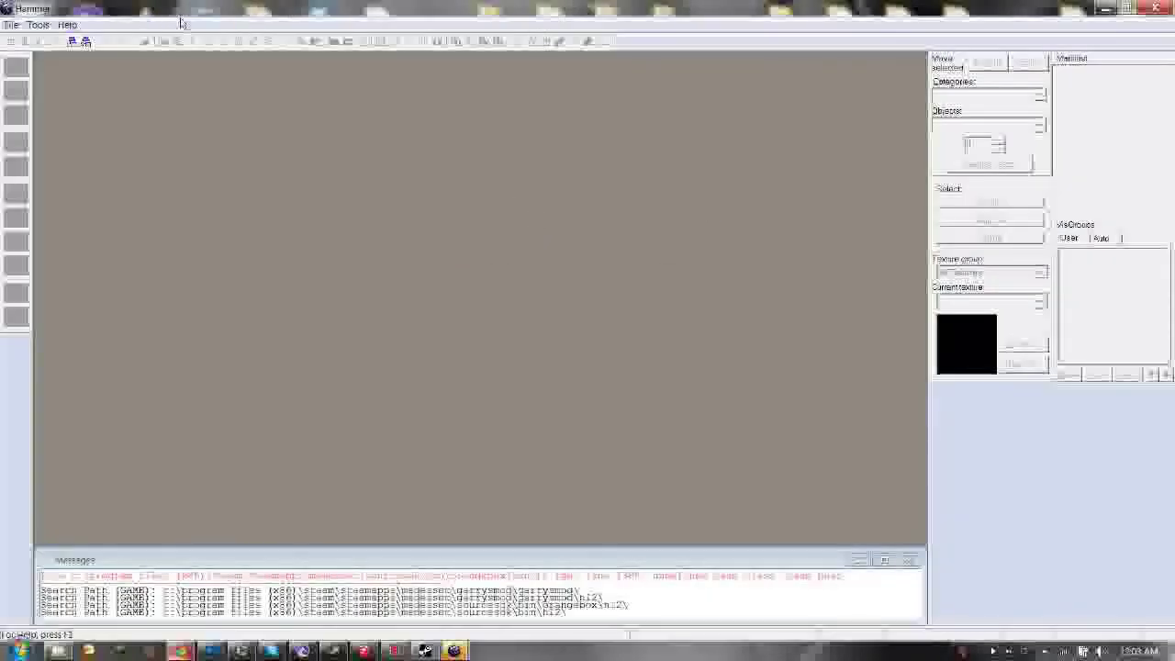
Step: Open the map file test1.vmf from the Desktop folder
click(11, 25)
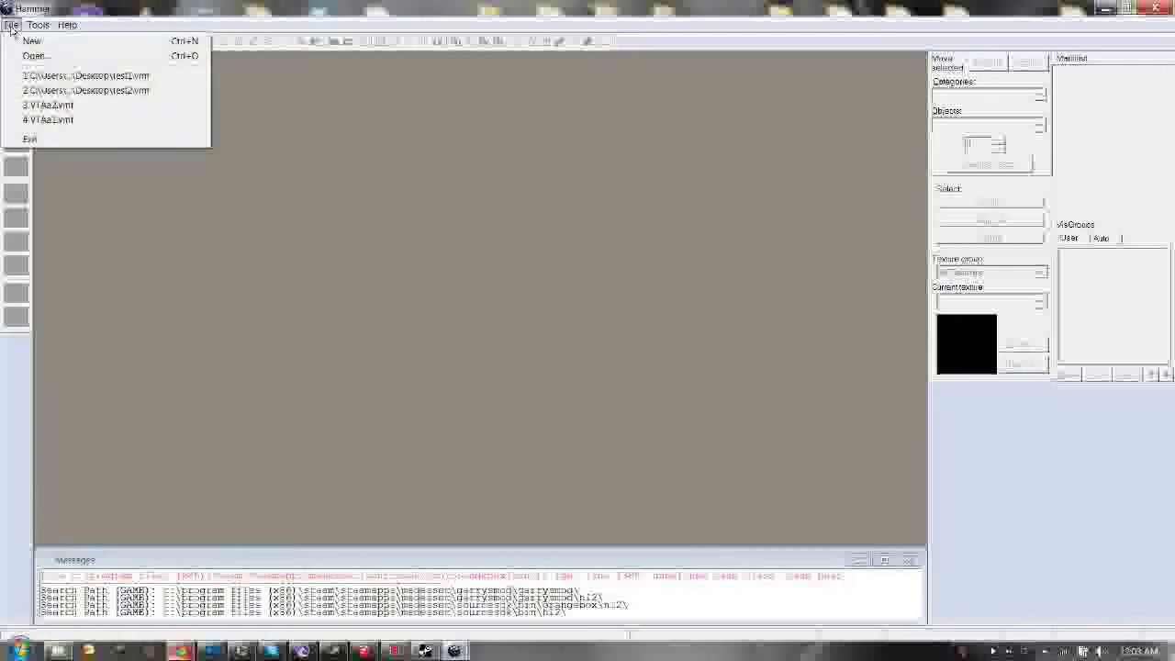
click(308, 195)
key(ctrl+o)
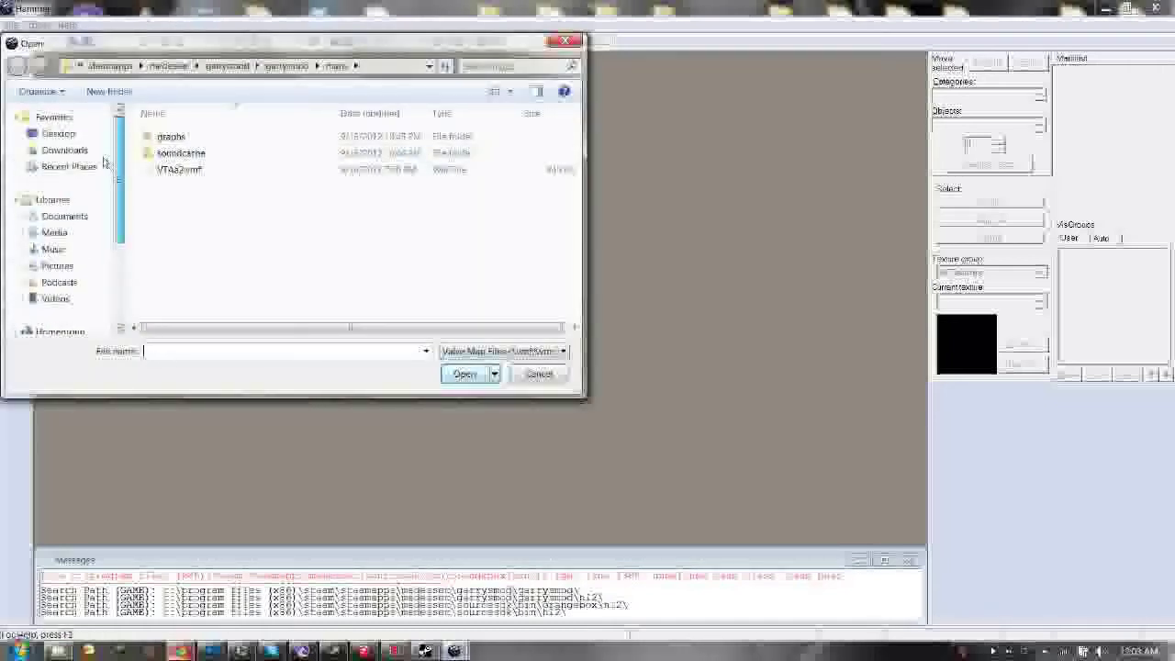
click(59, 133)
scroll(567, 248, down, 3)
scroll(567, 248, down, 3)
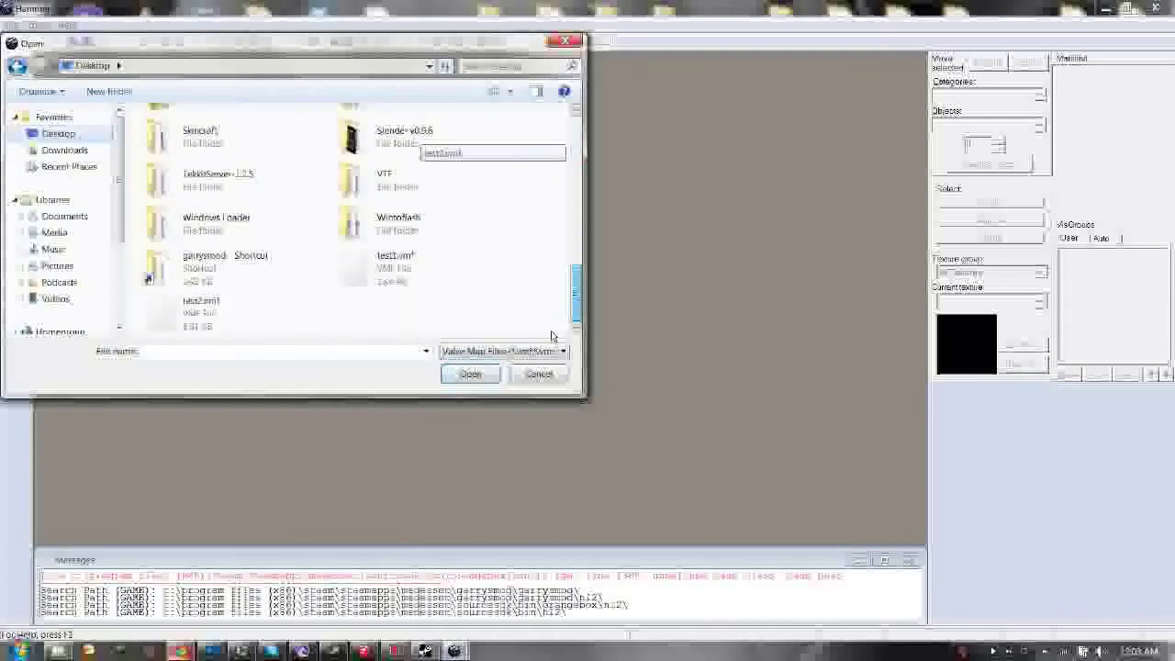
click(372, 285)
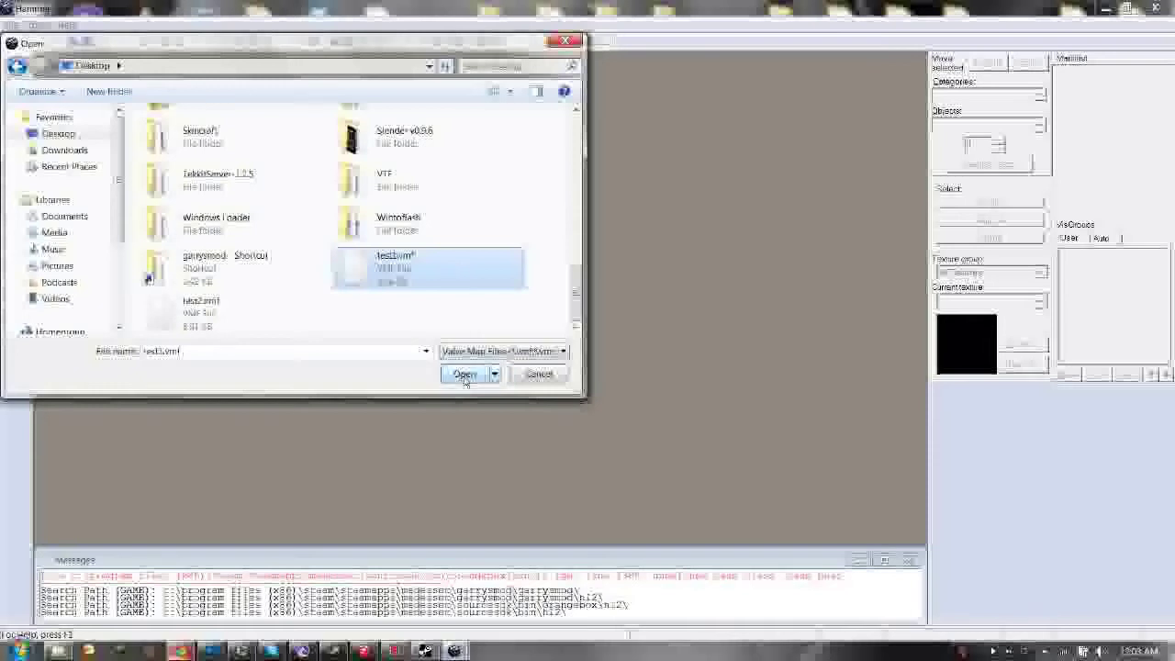
click(465, 374)
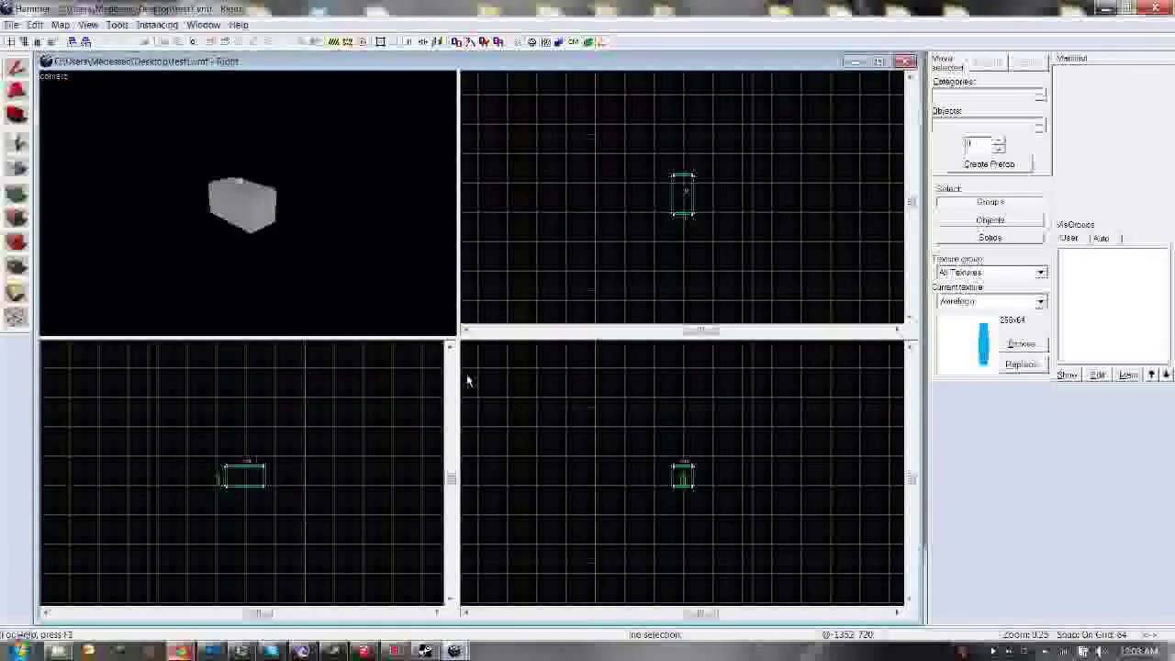
Step: Inspect the room block in the 3D view from several angles and close in on the entities on its roof
scroll(238, 201, up, 7)
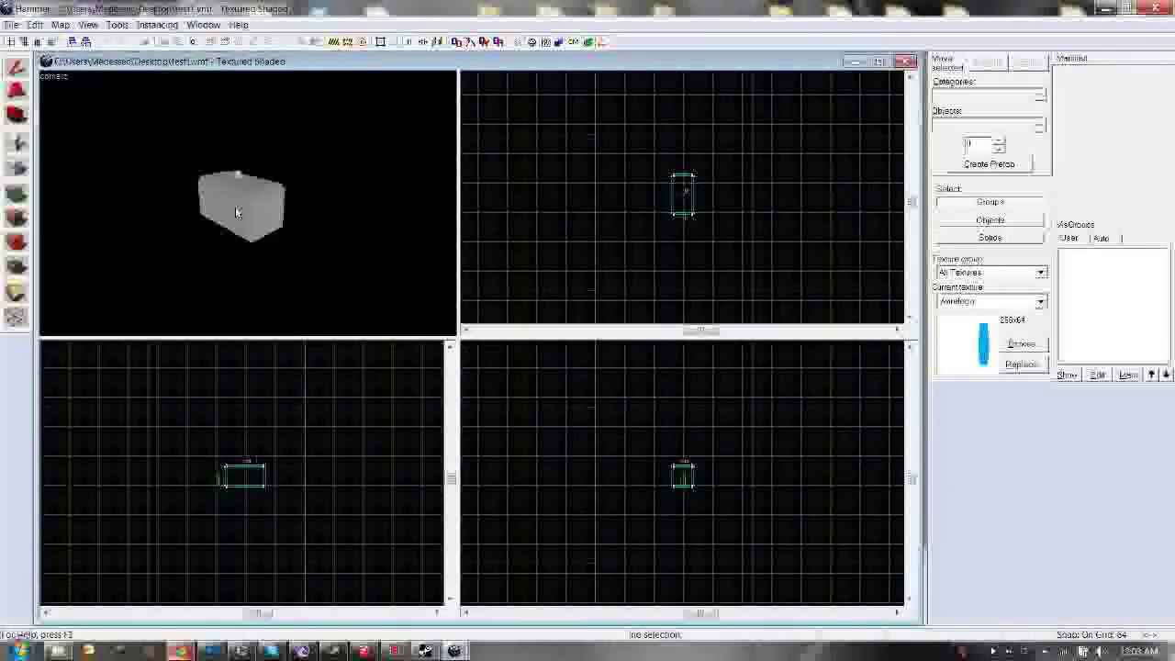
scroll(235, 212, down, 5)
click(15, 114)
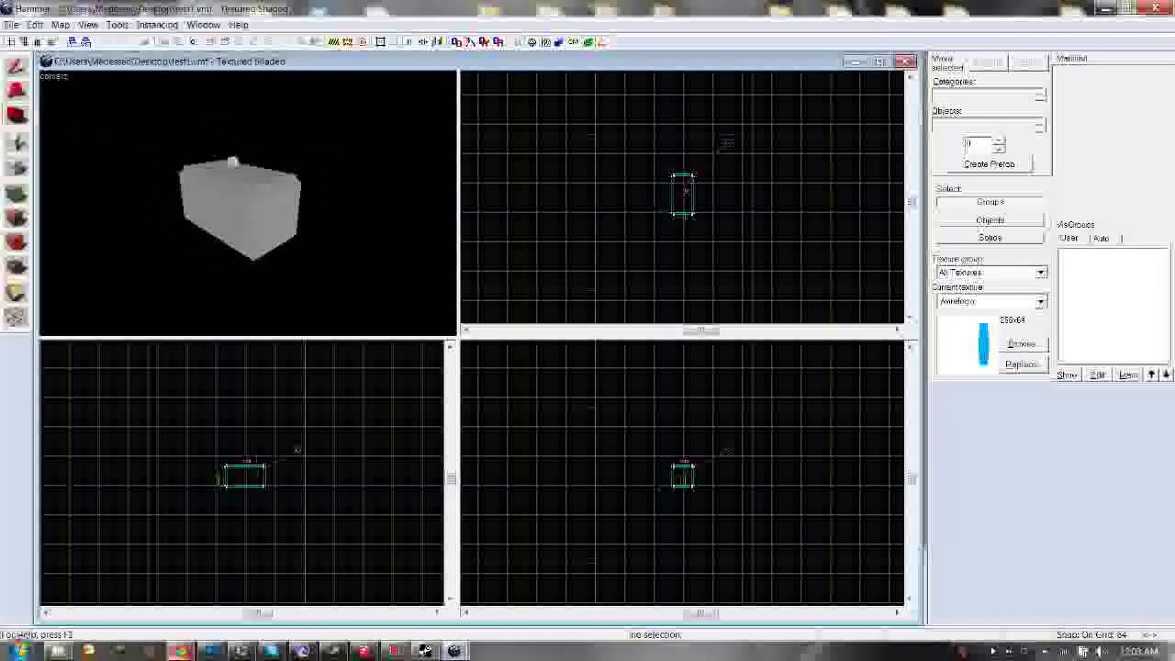
mouse_move(260, 218)
mouse_down()
mouse_move(258, 193)
mouse_move(280, 226)
mouse_move(253, 206)
mouse_up()
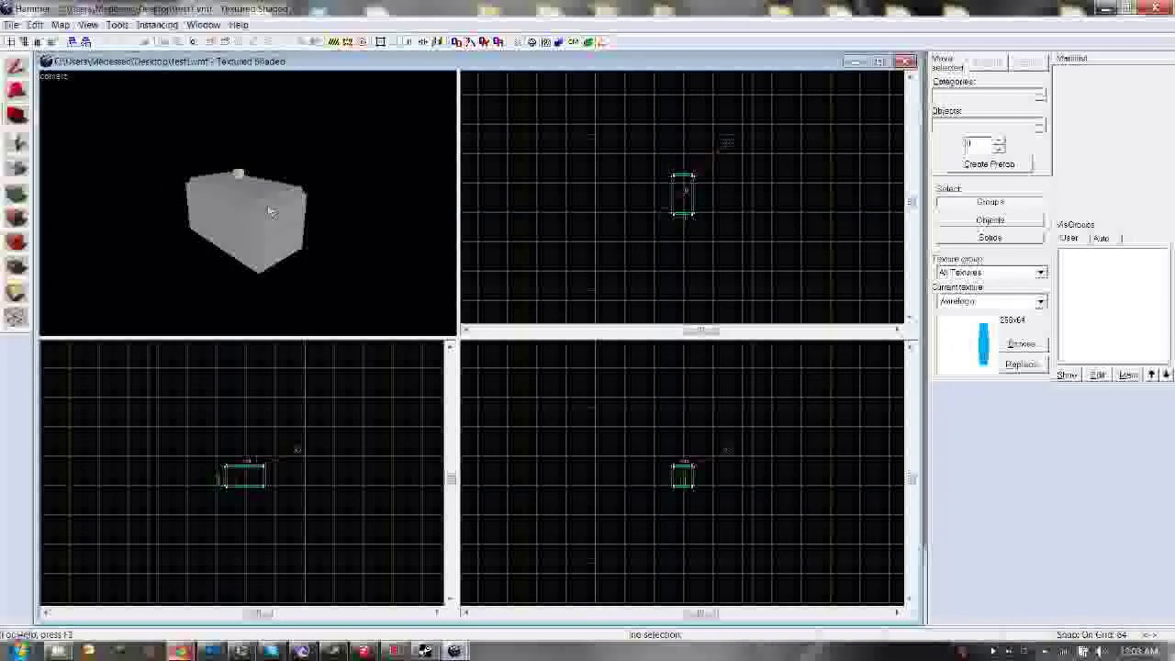
drag(269, 212, 259, 235)
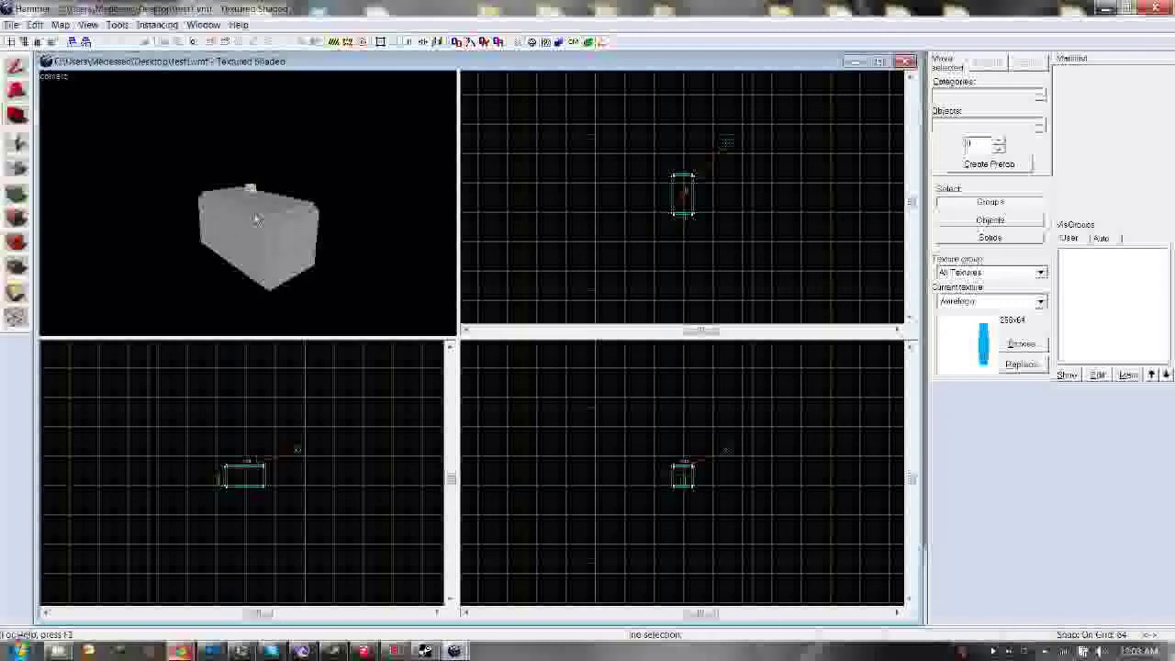
right_drag(254, 237, 248, 204)
drag(248, 203, 247, 204)
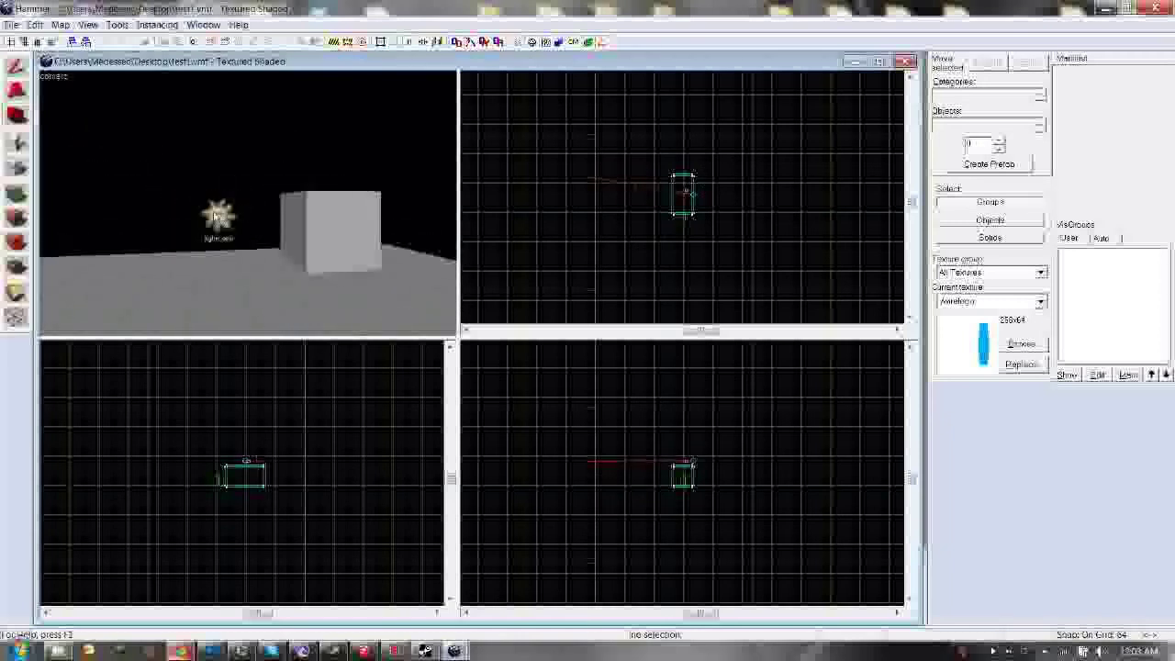
Step: Select the light_environment and env_sun entities above the room in turn to identify them
click(13, 65)
click(212, 211)
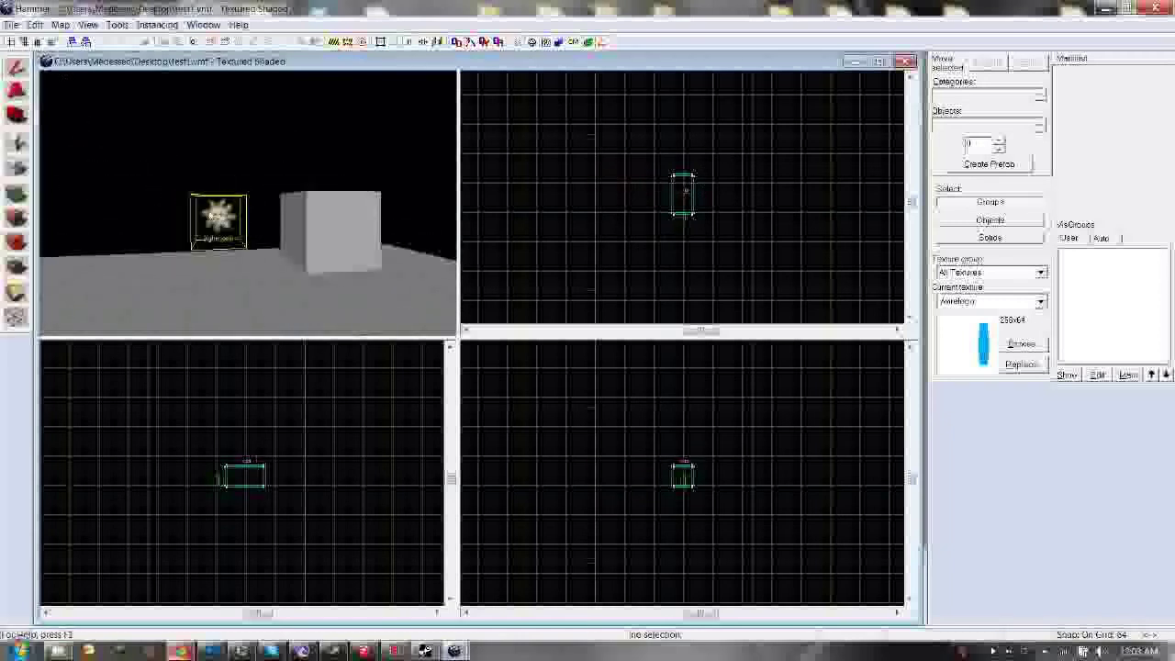
click(324, 227)
click(220, 221)
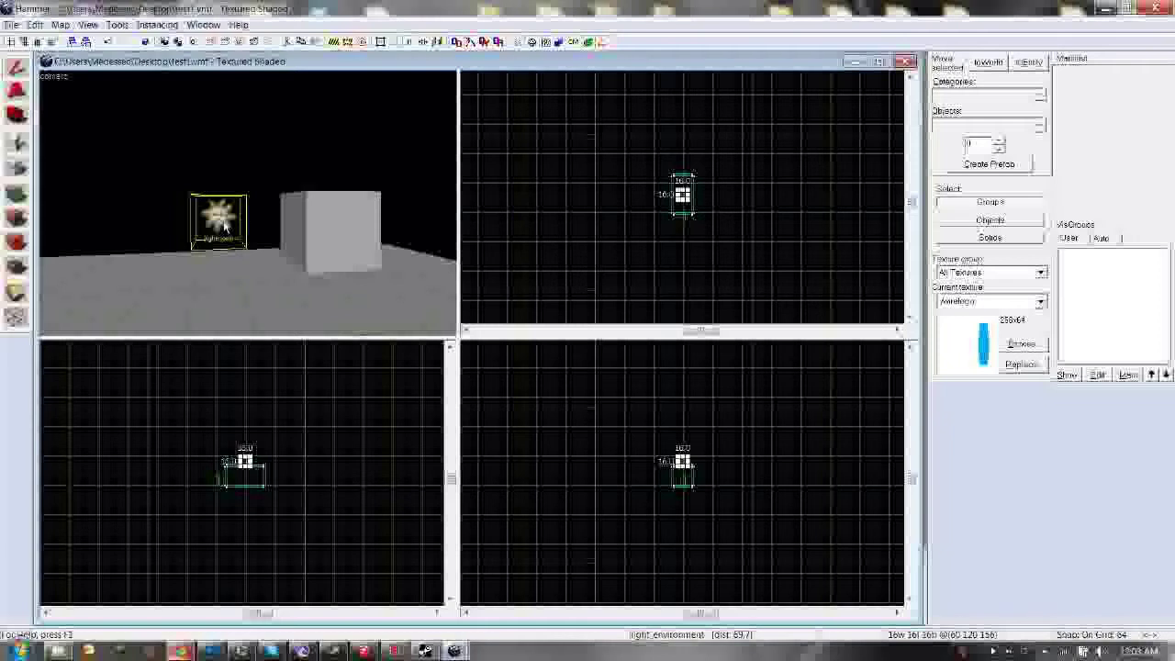
click(284, 218)
scroll(225, 223, down, 3)
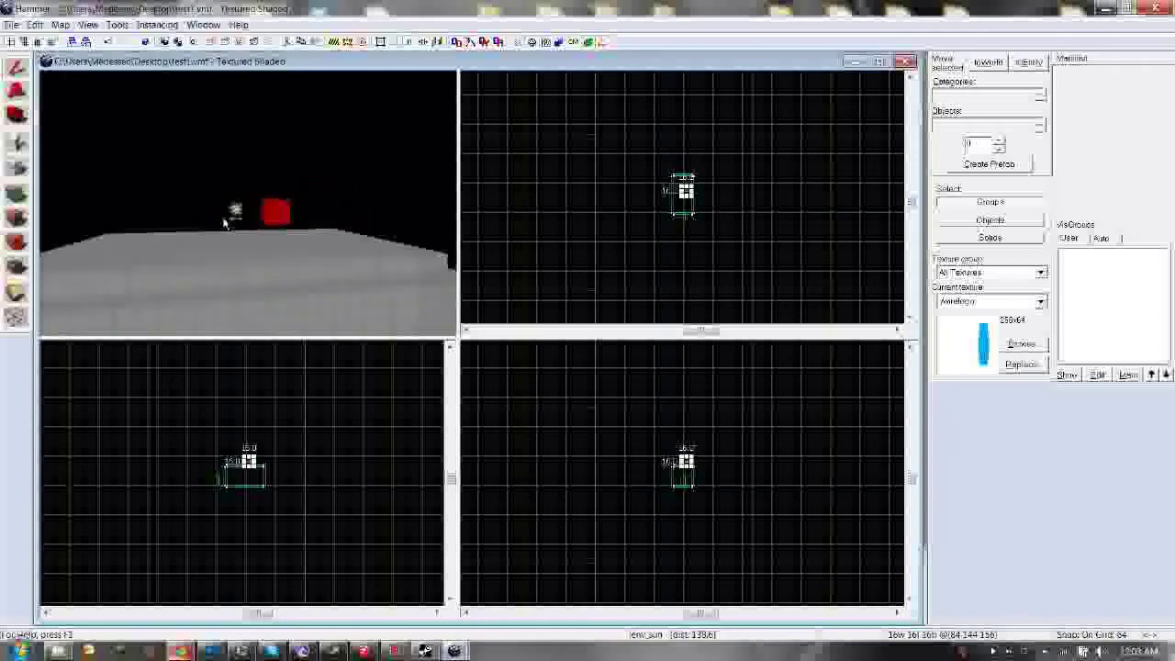
scroll(225, 223, up, 5)
click(224, 218)
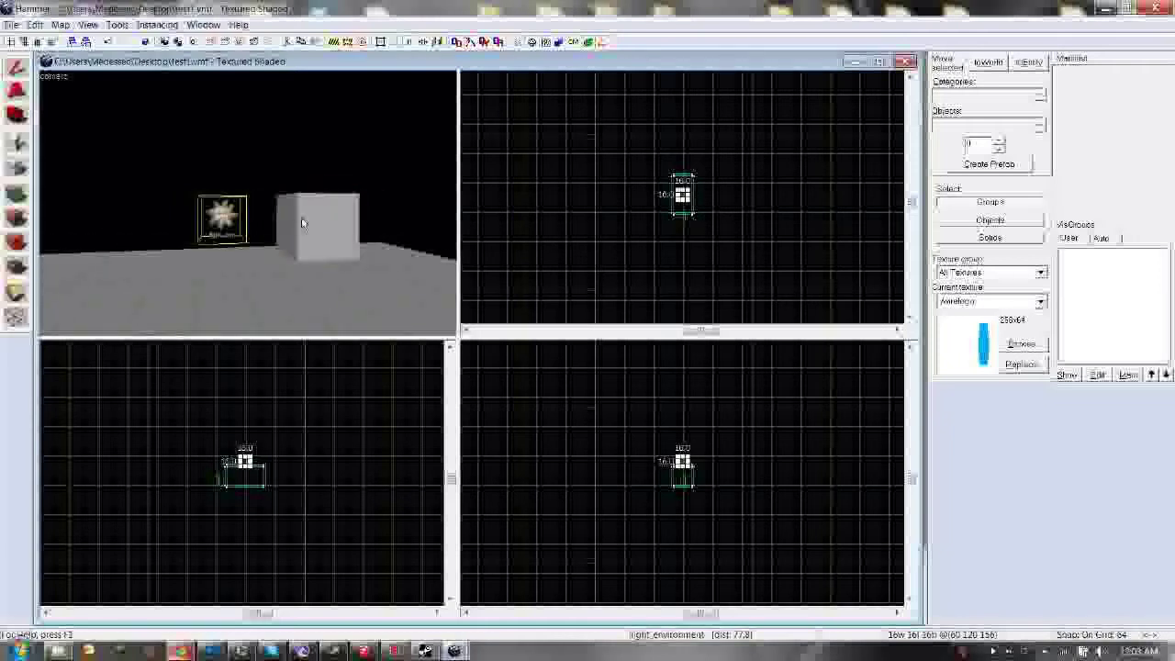
click(336, 236)
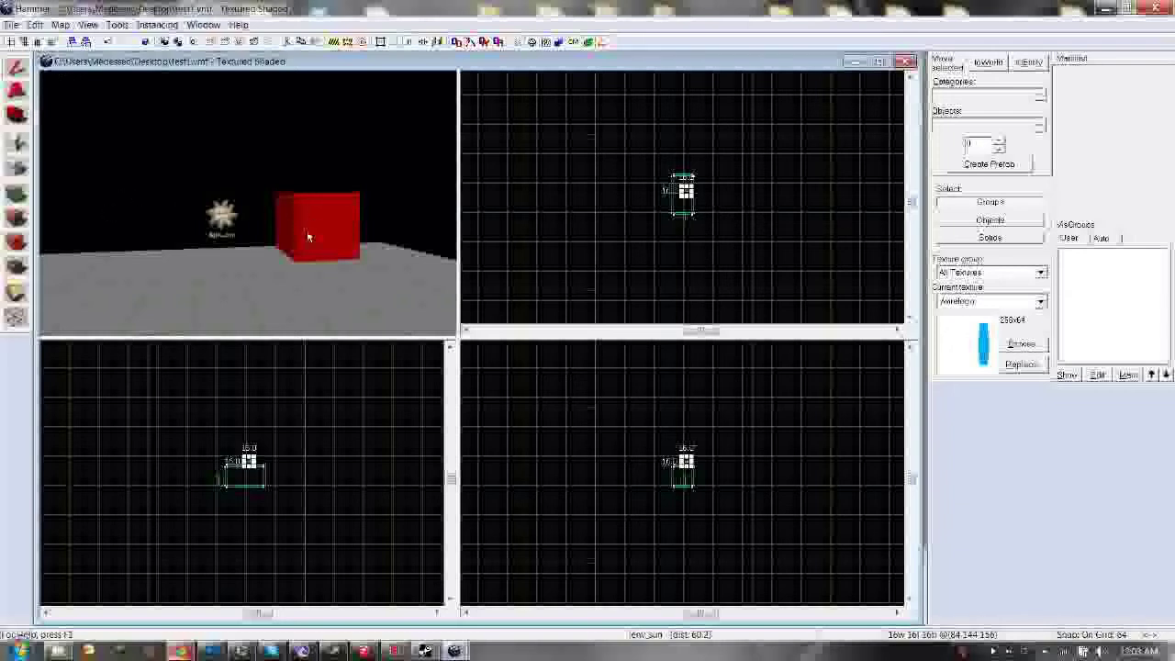
Step: Examine the env_sun and light_environment entities from different distances, alternating the selection between them
key(a)
scroll(310, 233, down, 3)
key(d)
scroll(307, 220, up, 3)
key(d)
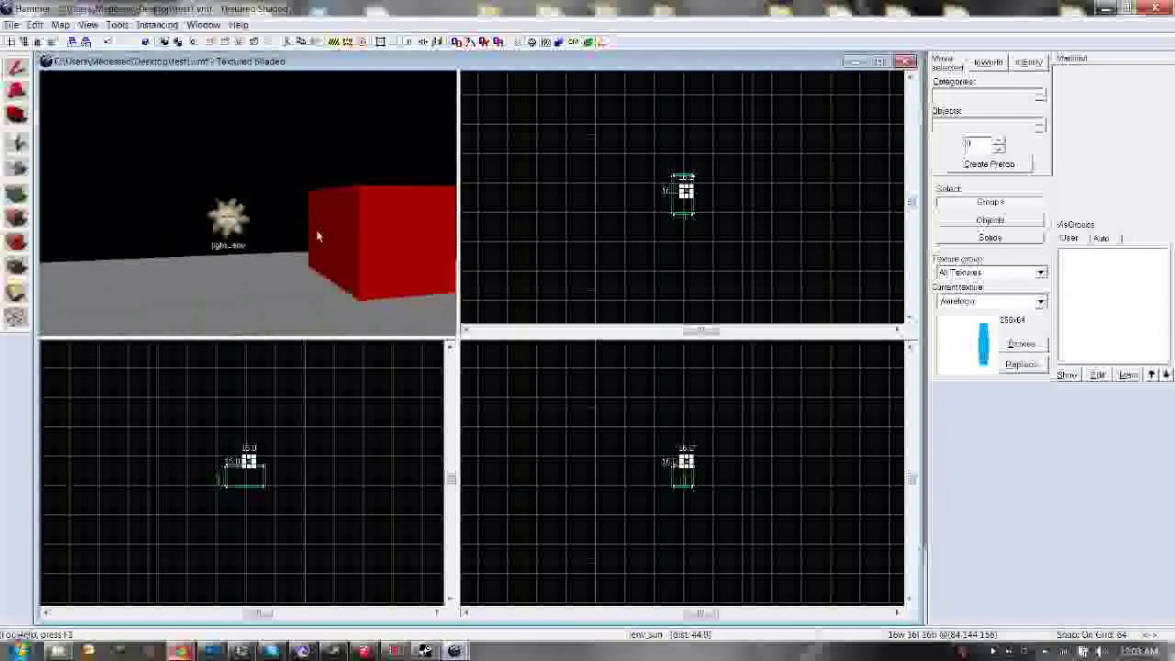
scroll(318, 236, down, 4)
scroll(297, 236, up, 1)
scroll(266, 218, up, 1)
click(243, 215)
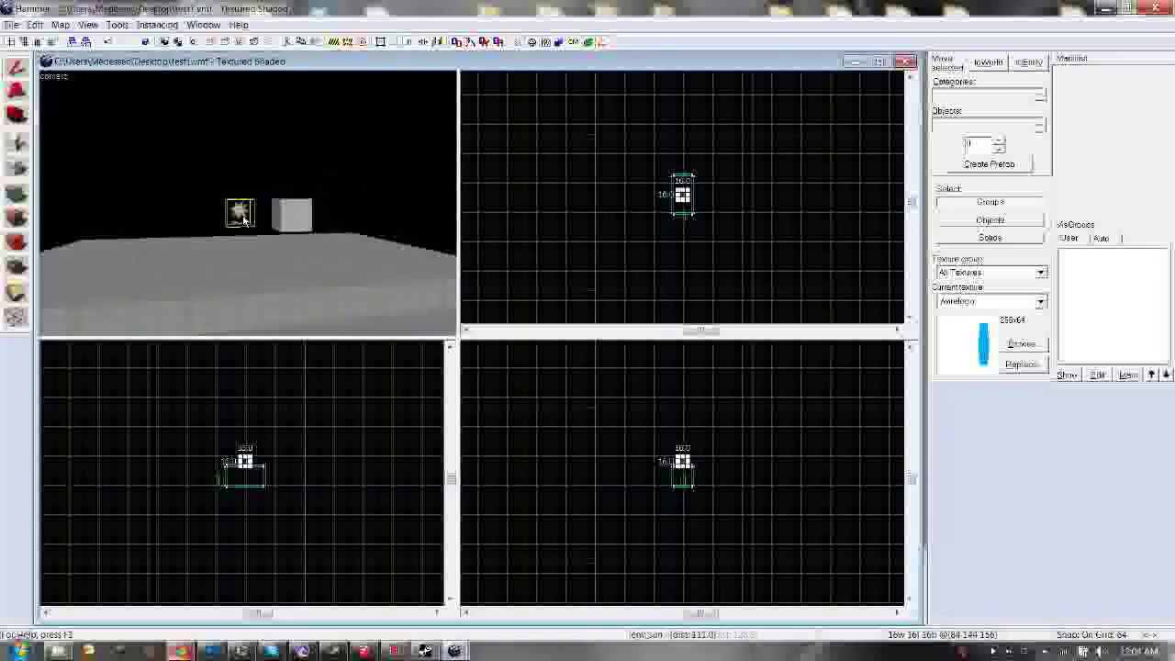
click(305, 228)
scroll(278, 236, down, 6)
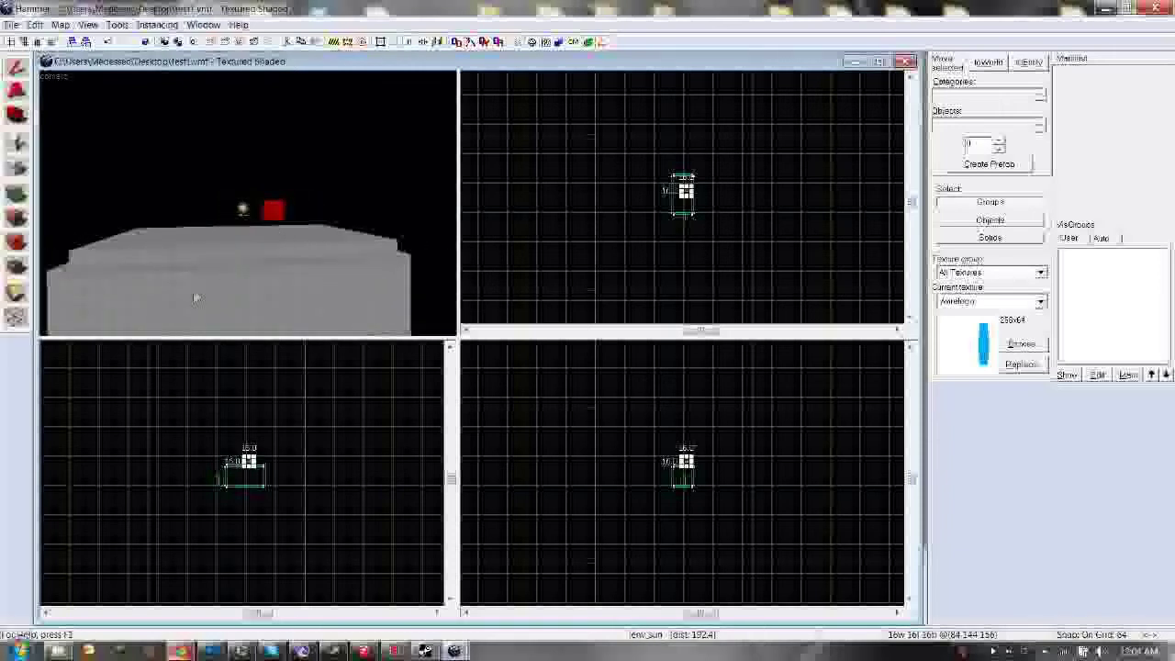
key(d)
scroll(243, 237, up, 4)
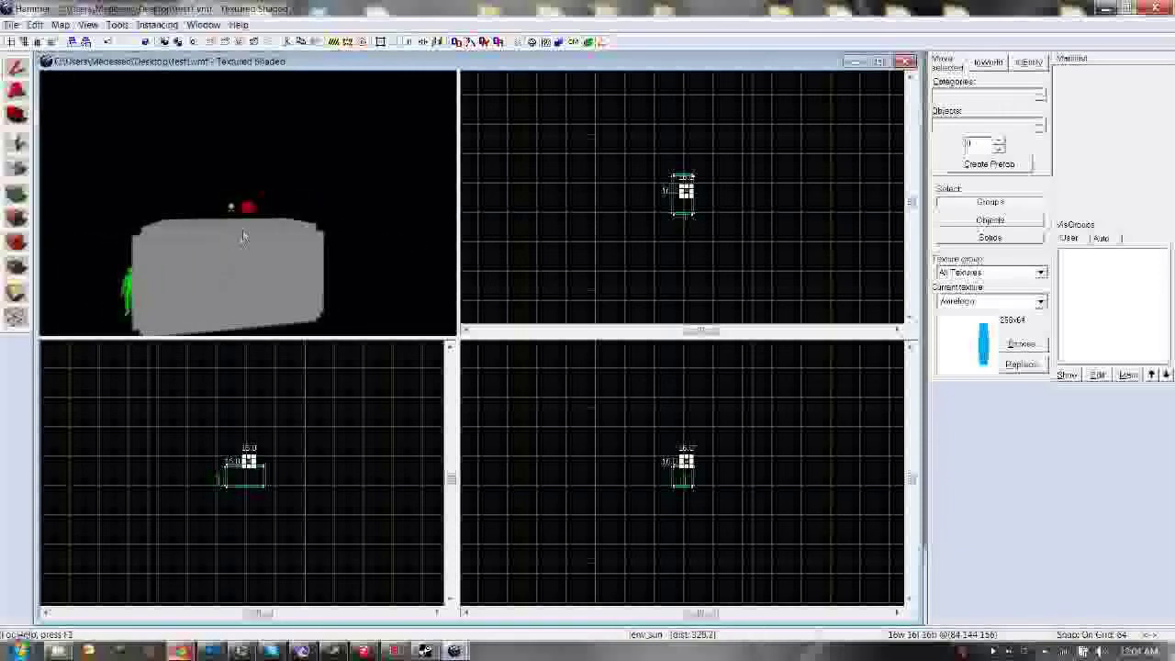
click(192, 182)
click(244, 222)
click(213, 215)
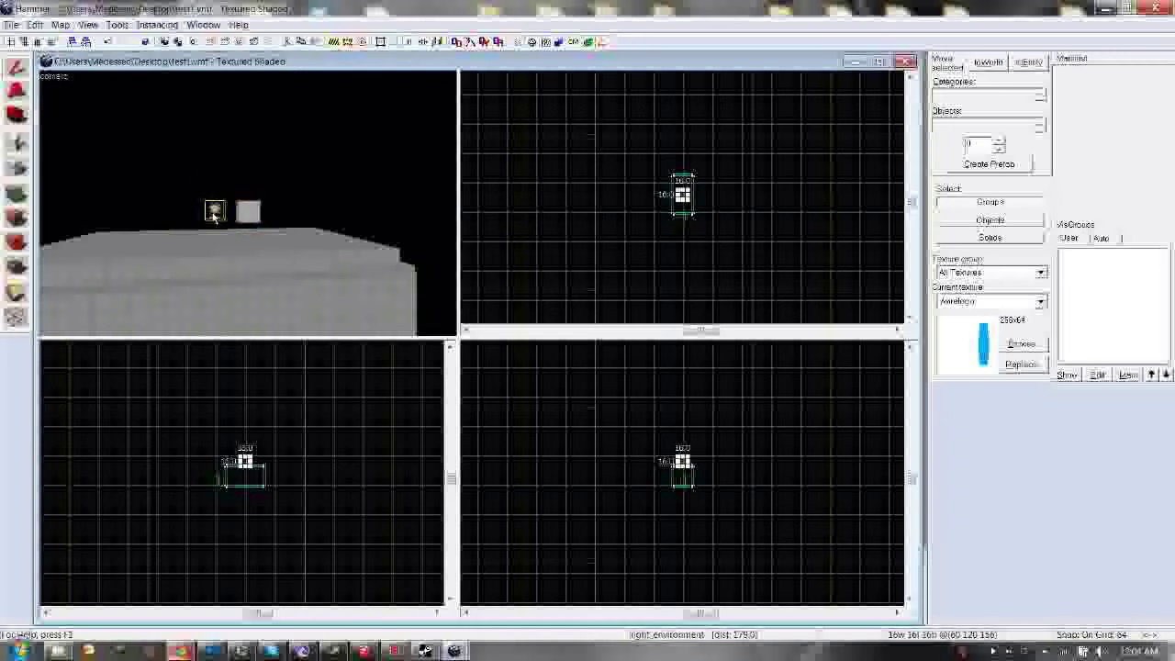
key(a)
scroll(271, 298, down, 3)
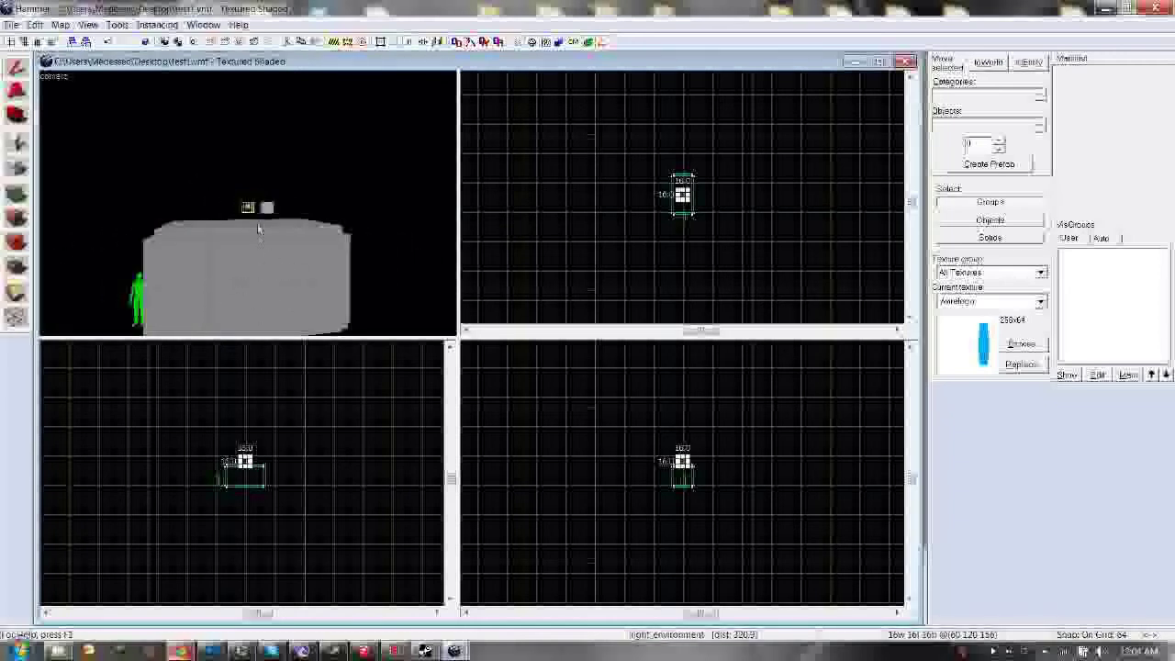
scroll(263, 260, up, 4)
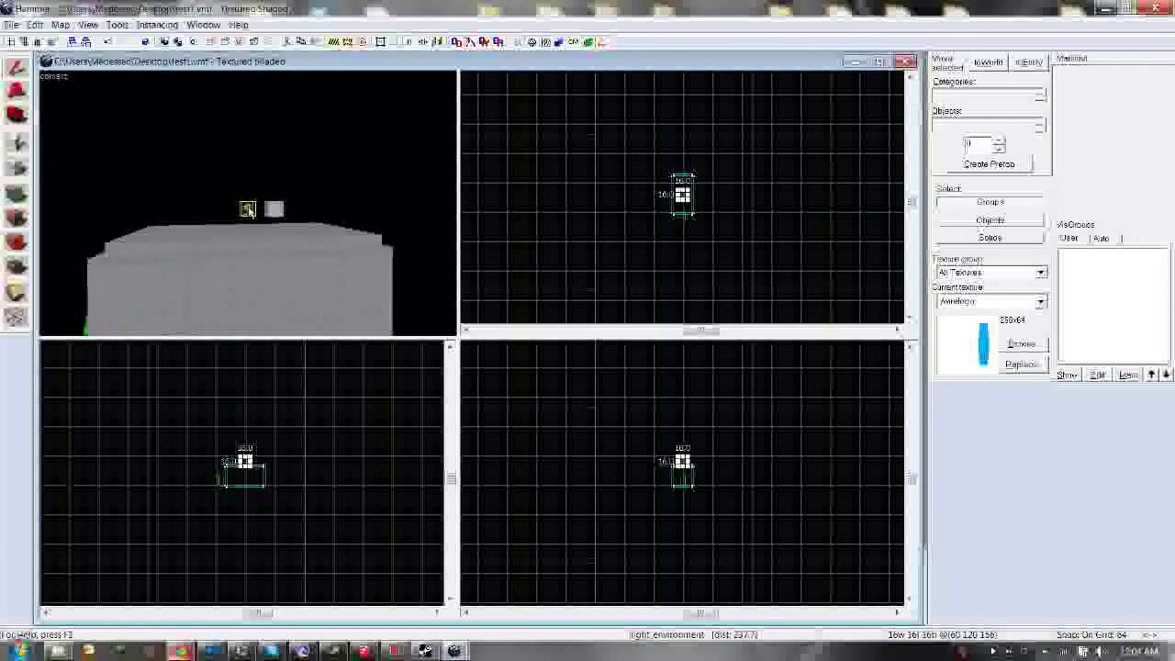
Step: Delete the light_environment and env_sun entities above the room
click(275, 211)
click(247, 209)
key(Delete)
click(275, 207)
key(Delete)
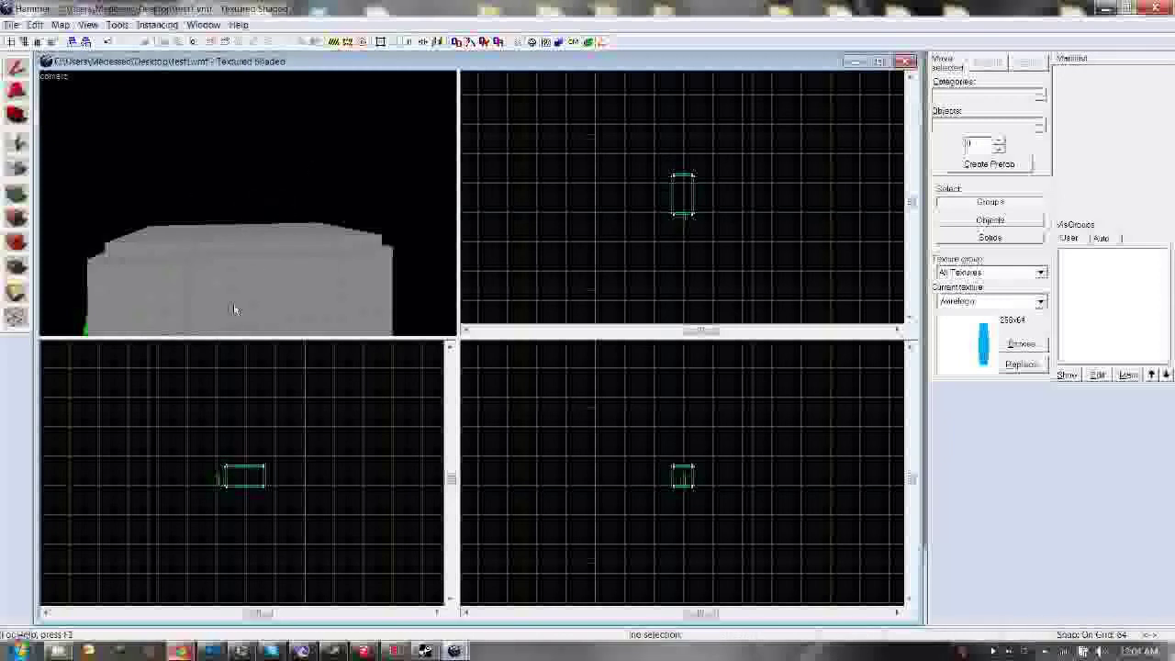
Step: Select the info_player_start entity outside the room and examine it up close in the 3D view
key(s)
key(a)
key(w)
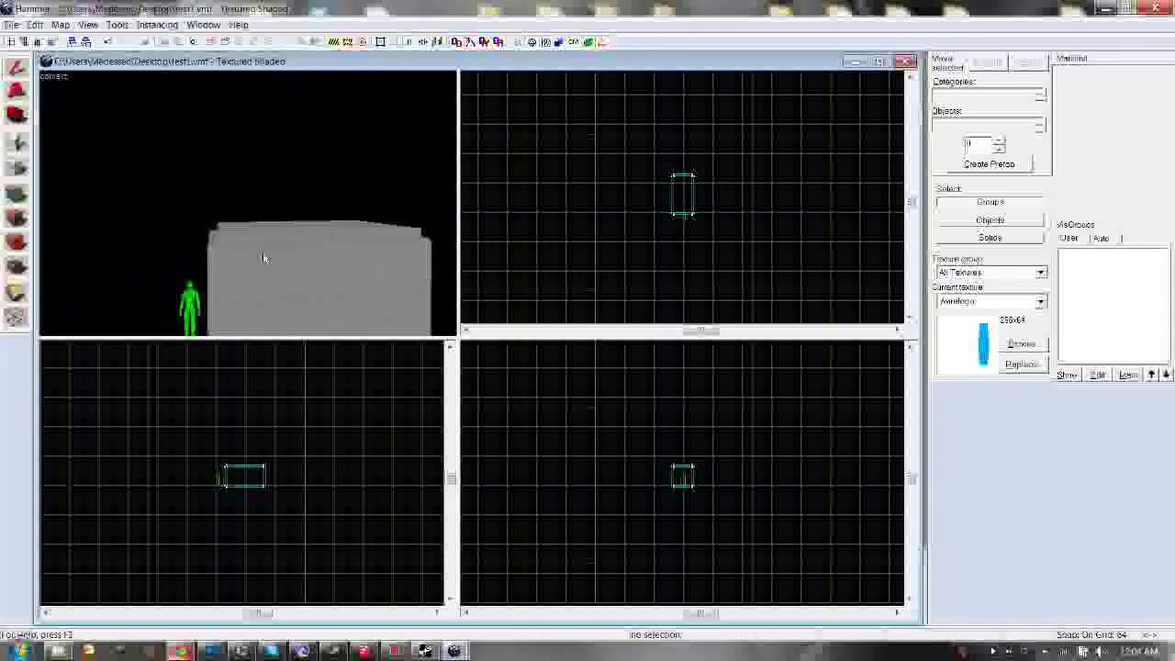
click(192, 310)
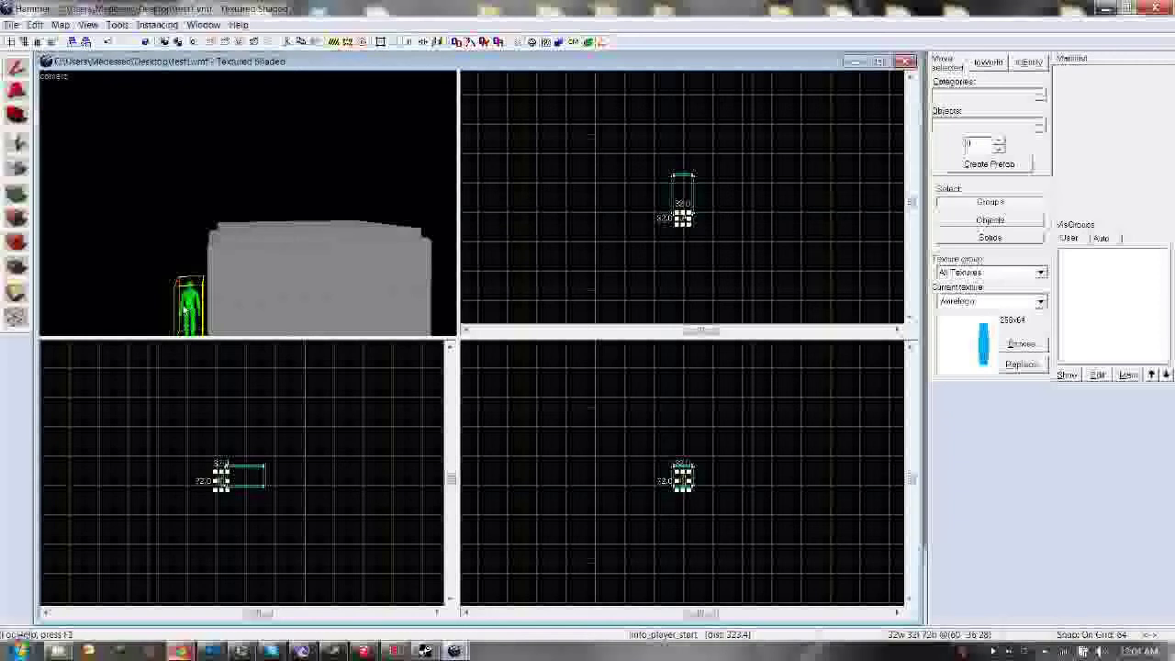
click(17, 114)
drag(247, 203, 196, 295)
right_drag(248, 203, 248, 133)
click(15, 66)
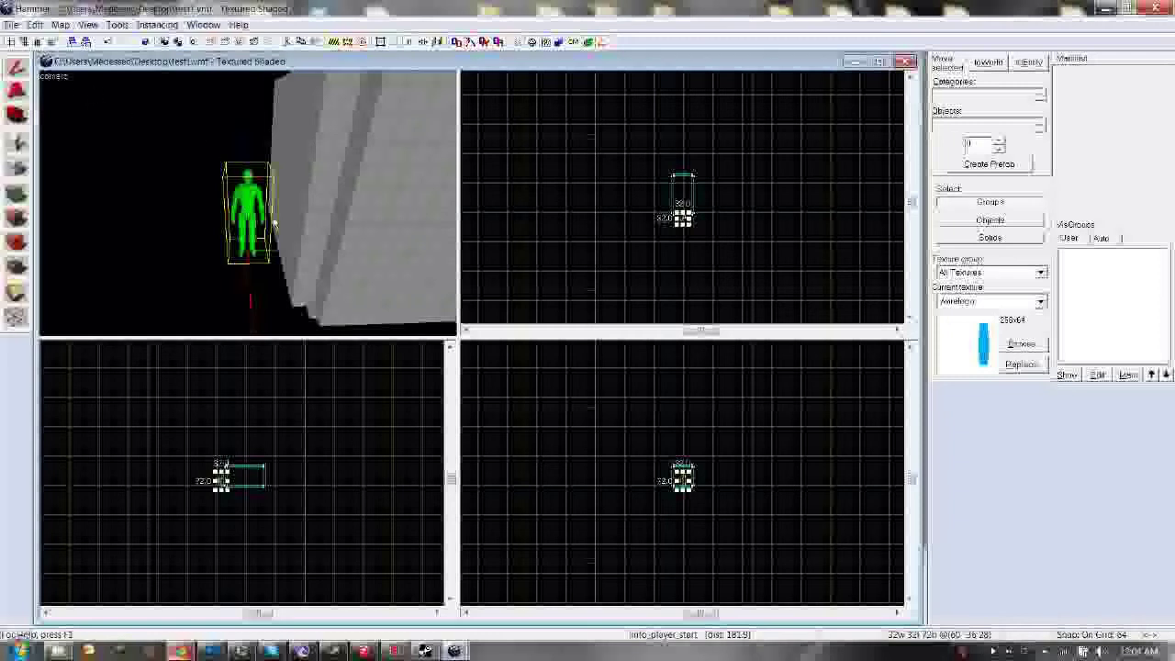
Step: Move the info_player_start entity about 100 units through the wall into the room, using the front view
scroll(223, 472, up, 5)
scroll(204, 482, up, 3)
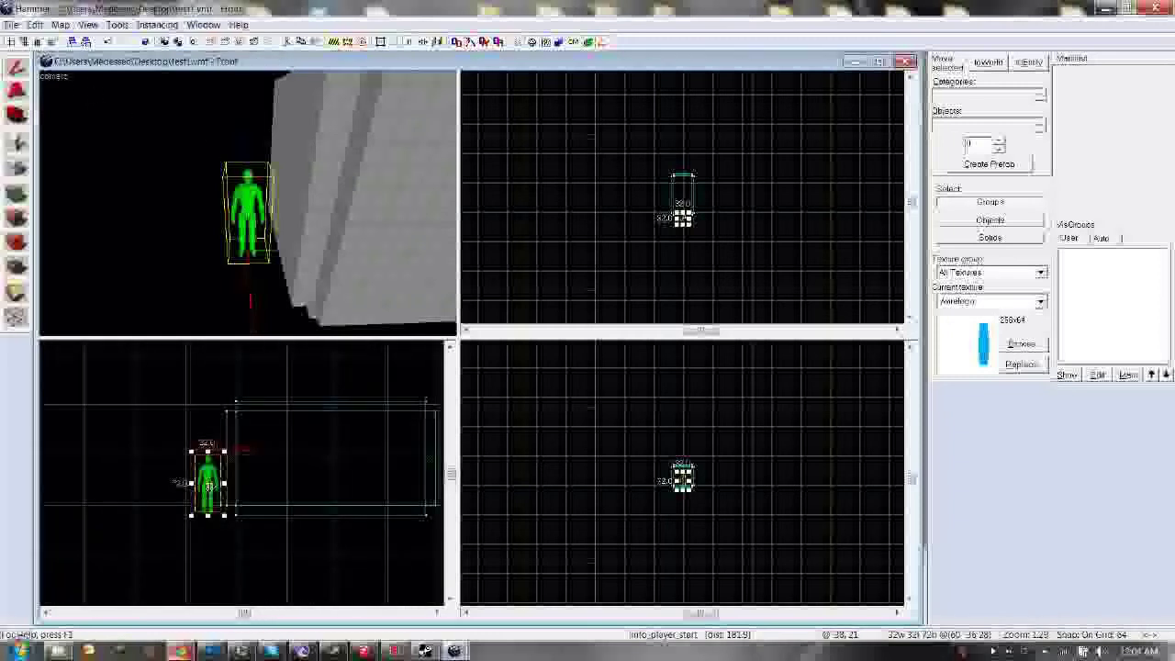
scroll(206, 470, down, 5)
scroll(207, 466, up, 2)
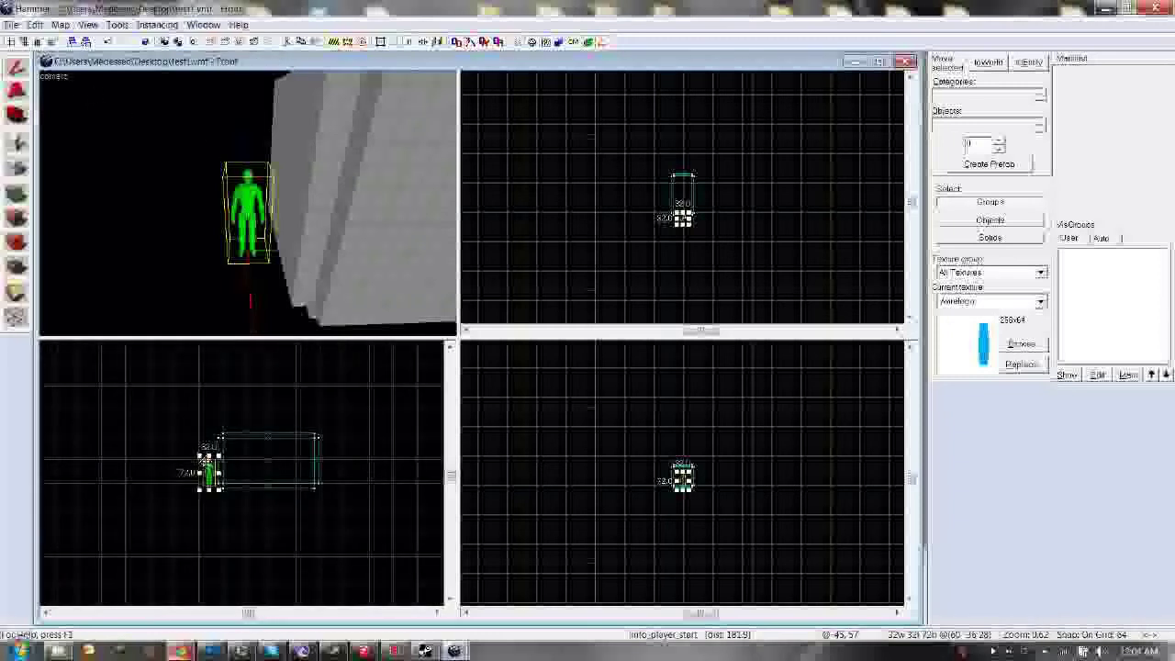
scroll(208, 468, down, 4)
scroll(208, 473, up, 7)
scroll(208, 473, up, 1)
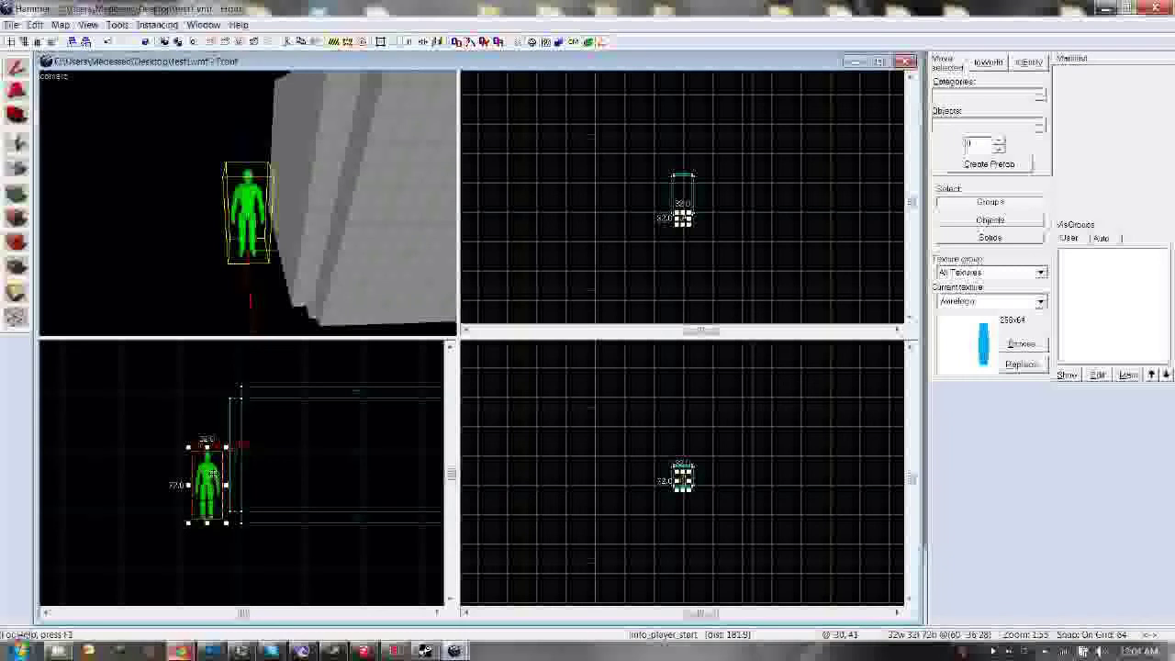
click(213, 317)
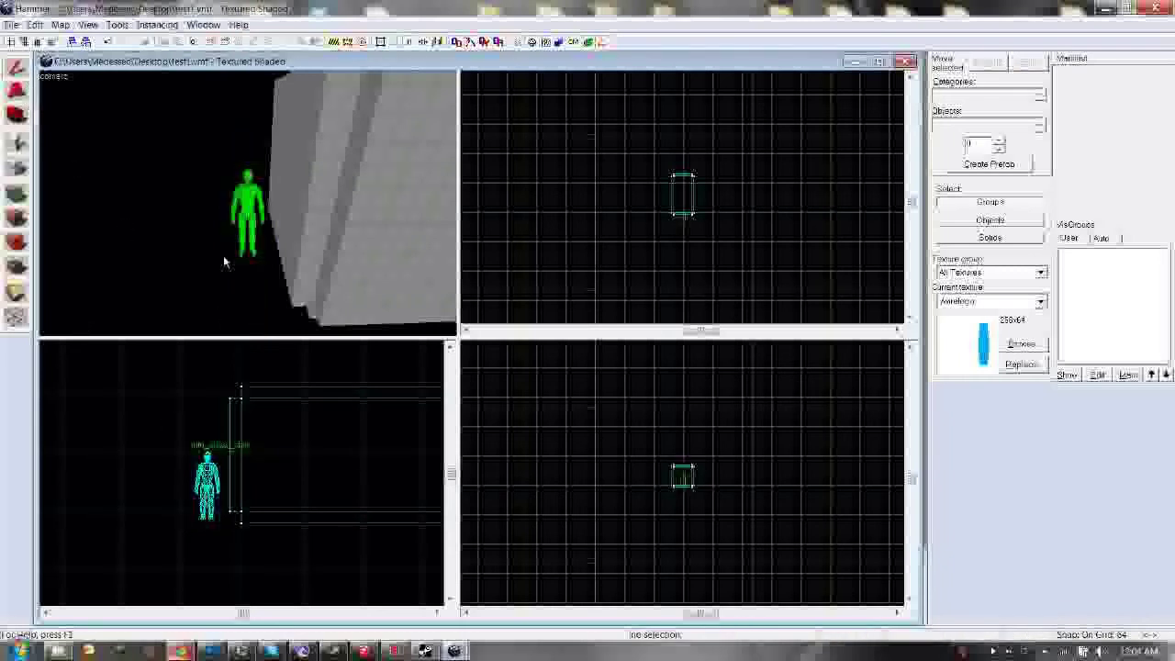
click(253, 204)
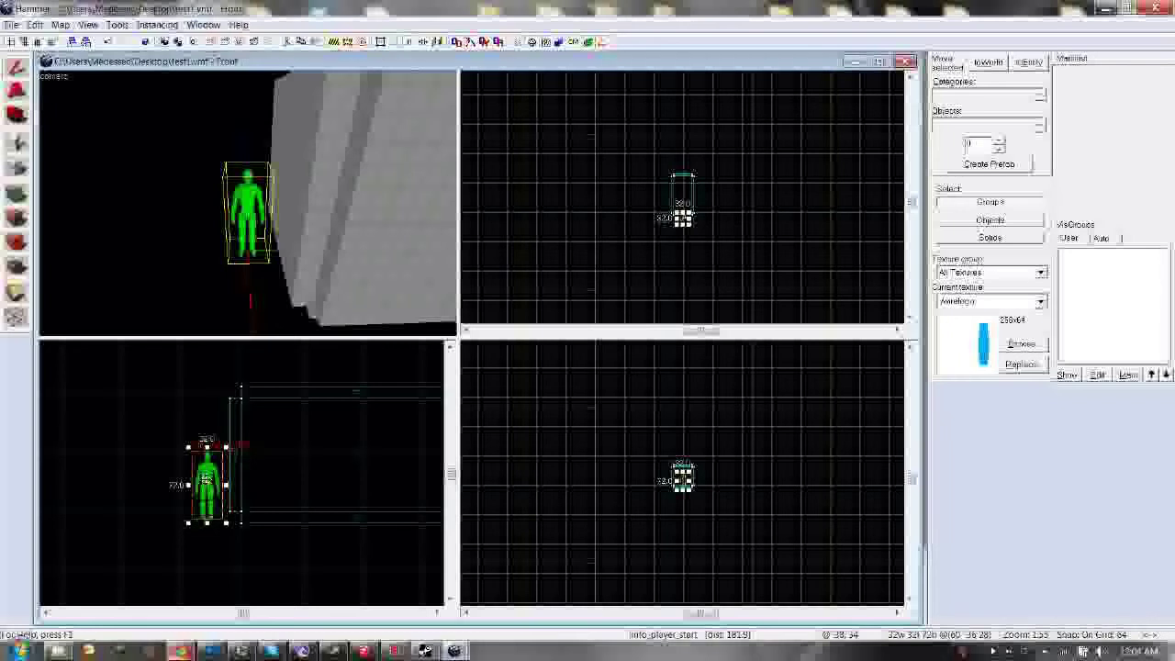
drag(206, 478, 292, 477)
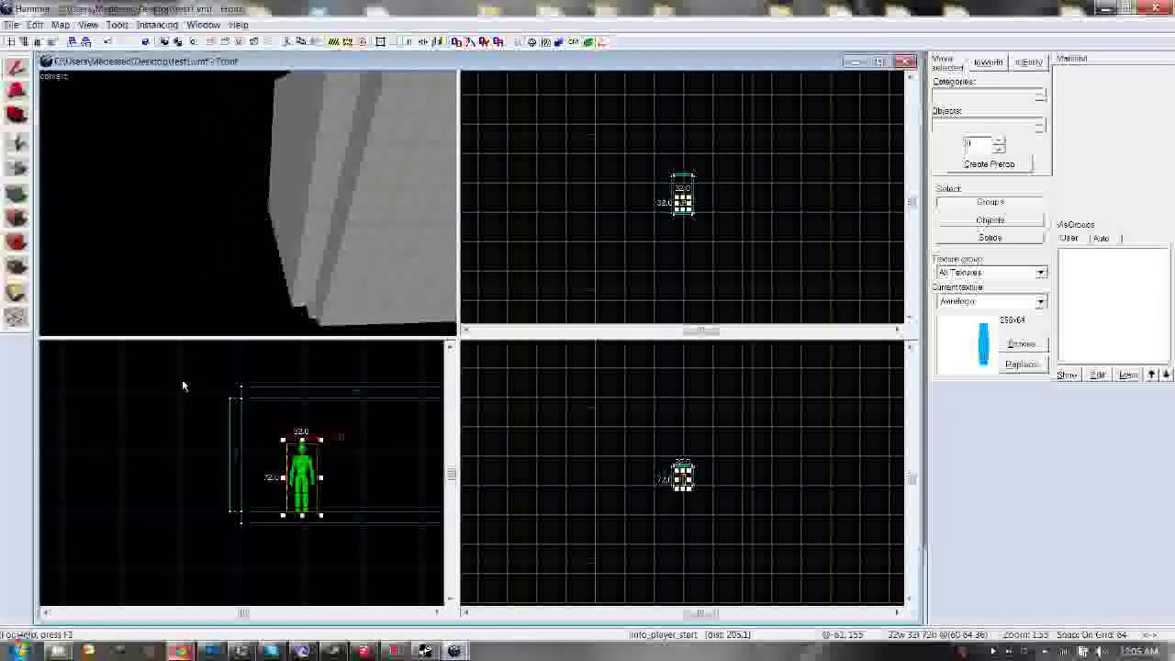
Step: Bring the 3D camera inside the room and check where the info_player_start entity stands
click(20, 120)
drag(247, 204, 233, 175)
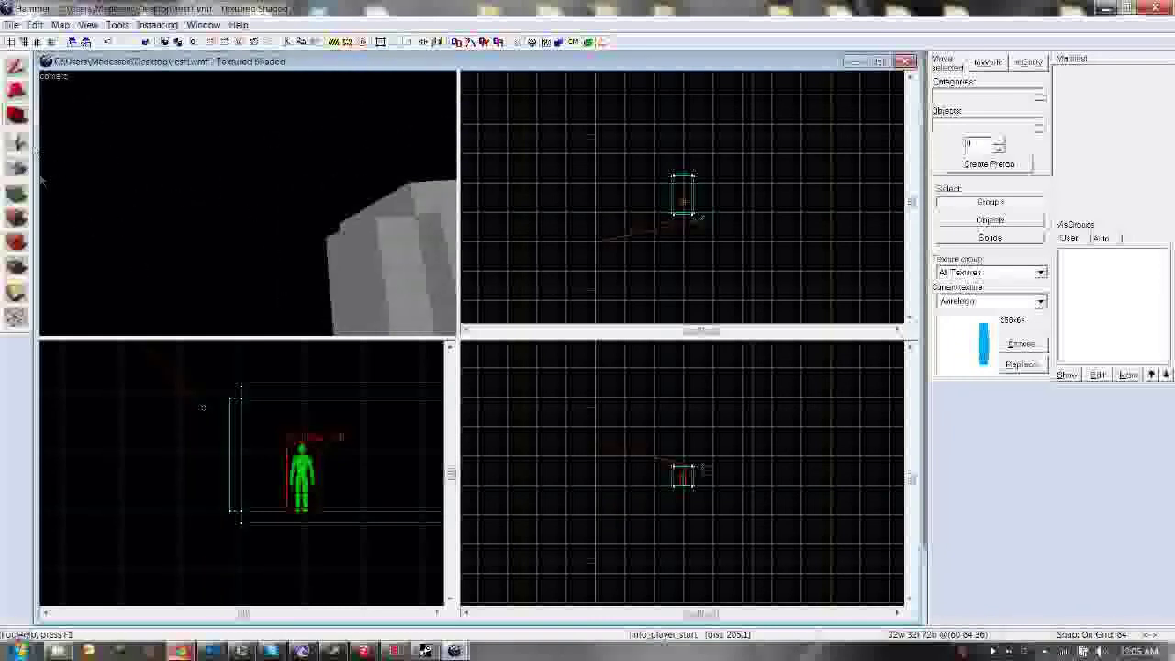
drag(138, 165, 247, 203)
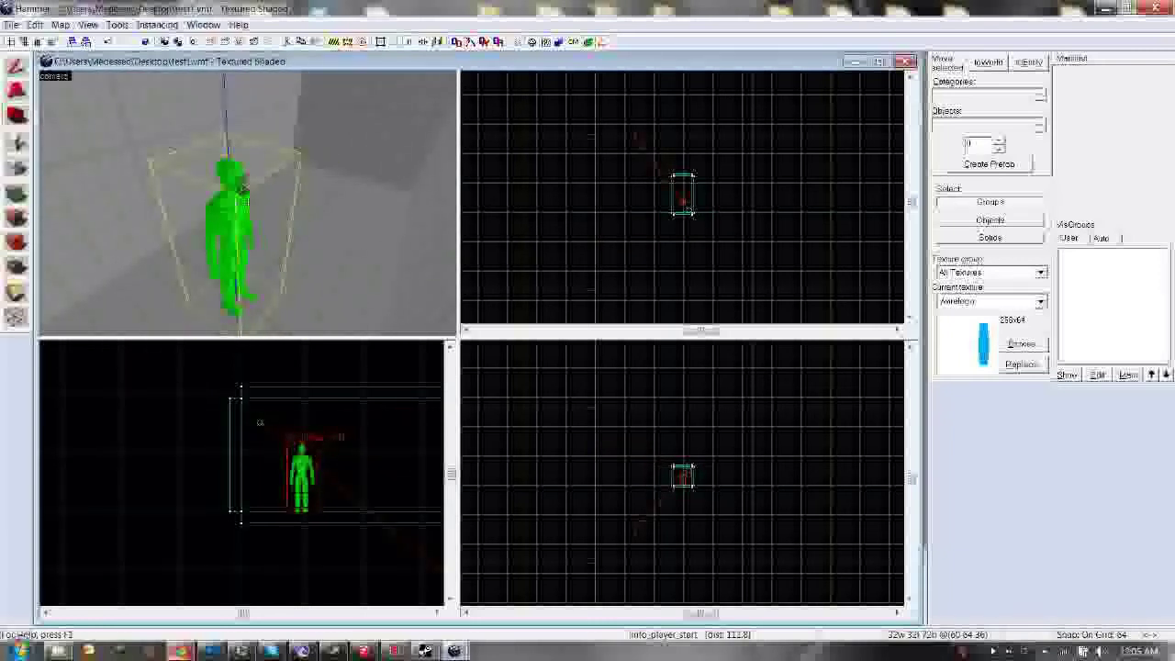
click(16, 67)
click(262, 206)
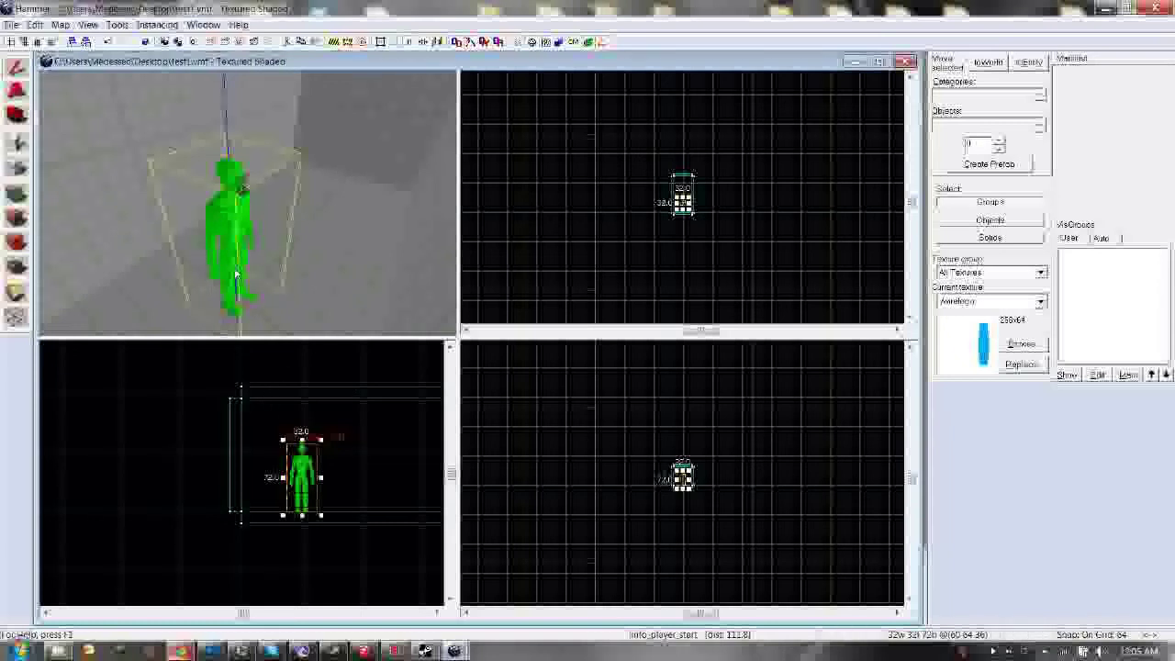
Step: Move the 3D camera around the room's interior and examine the info_player_start entity's placement relative to the walls and floor
key(s)
key(a)
click(20, 244)
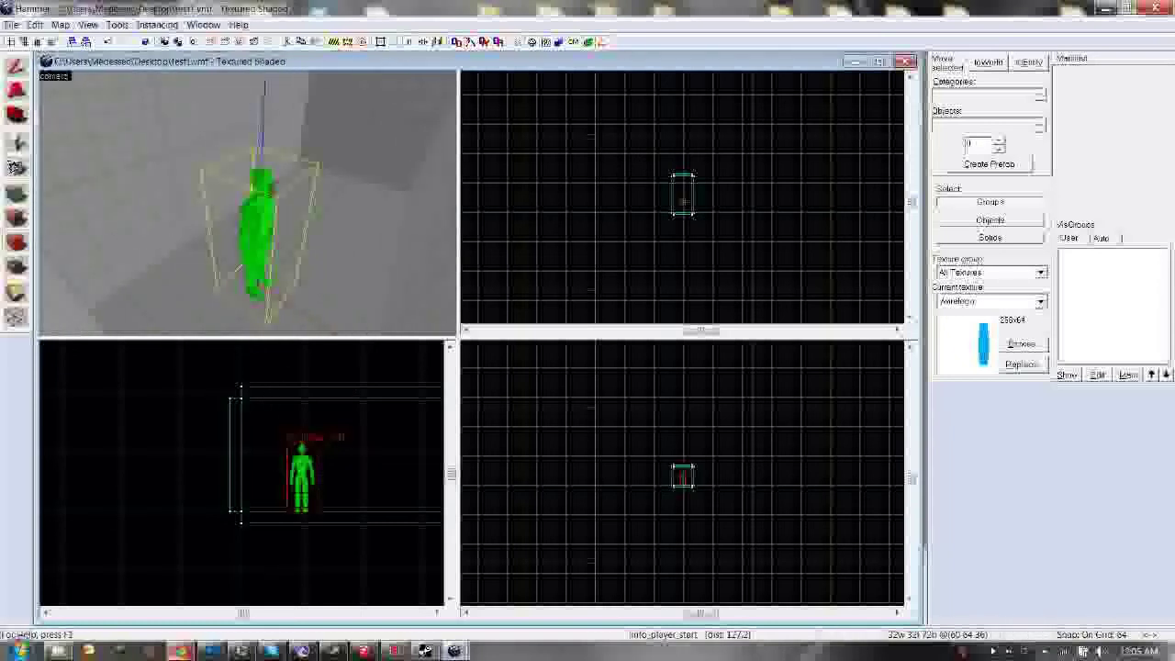
drag(154, 123, 247, 203)
key(s)
key(w)
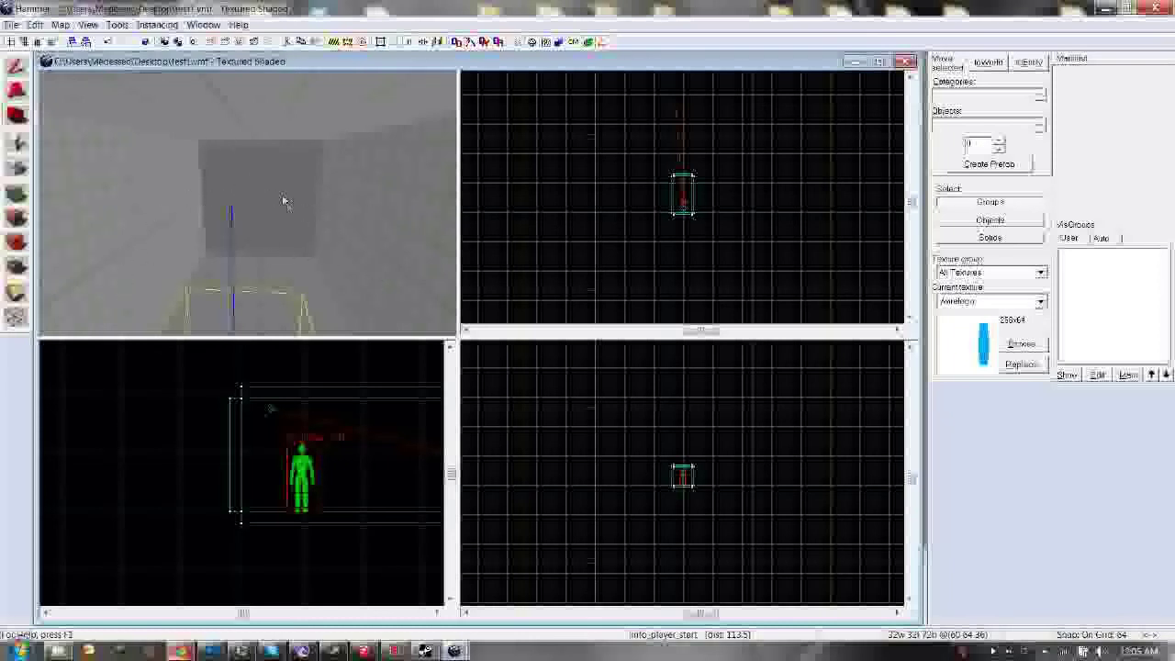
key(w)
key(z)
key(s)
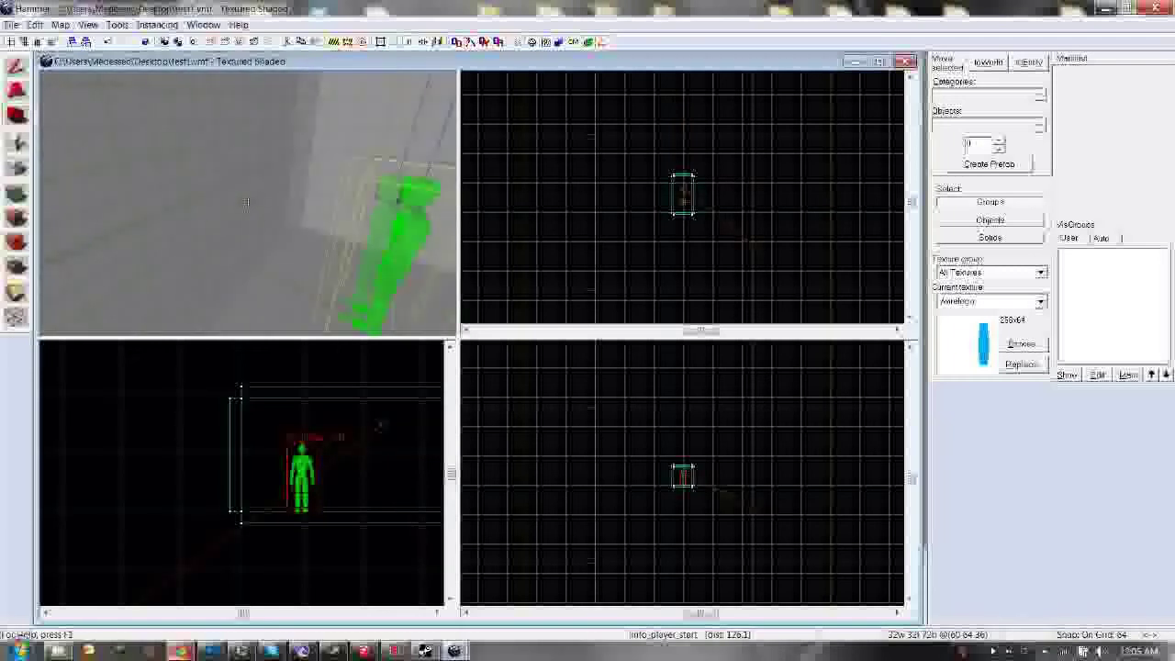
key(w)
drag(246, 202, 234, 205)
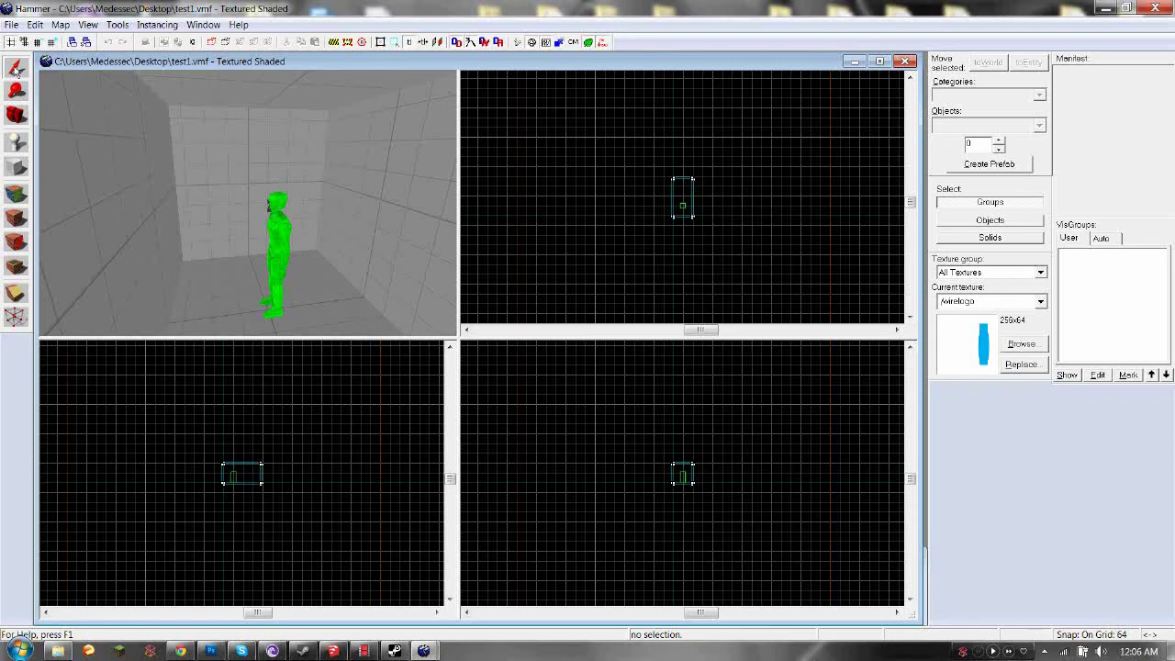
Step: Select the room's wall, floor and ceiling brushes one at a time in the 3D view to examine the enclosure
click(17, 68)
click(229, 197)
click(145, 265)
click(379, 205)
click(331, 81)
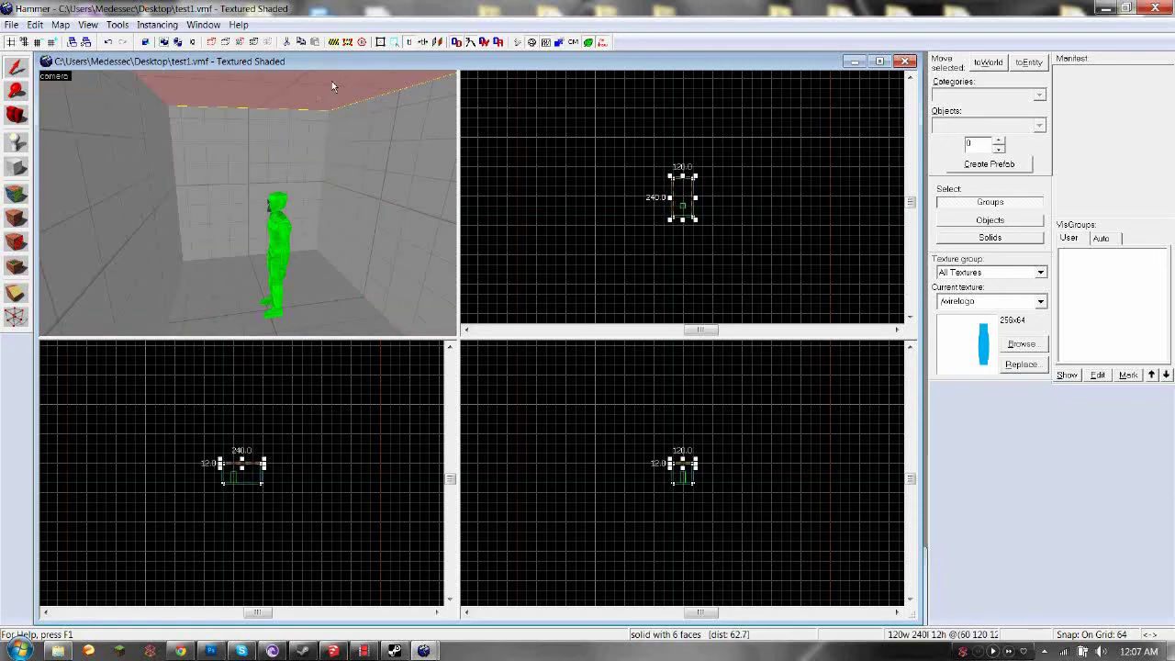
click(151, 160)
click(388, 245)
click(404, 207)
Step: Compile the test1 map and launch it in the game using the Default run configuration
click(171, 25)
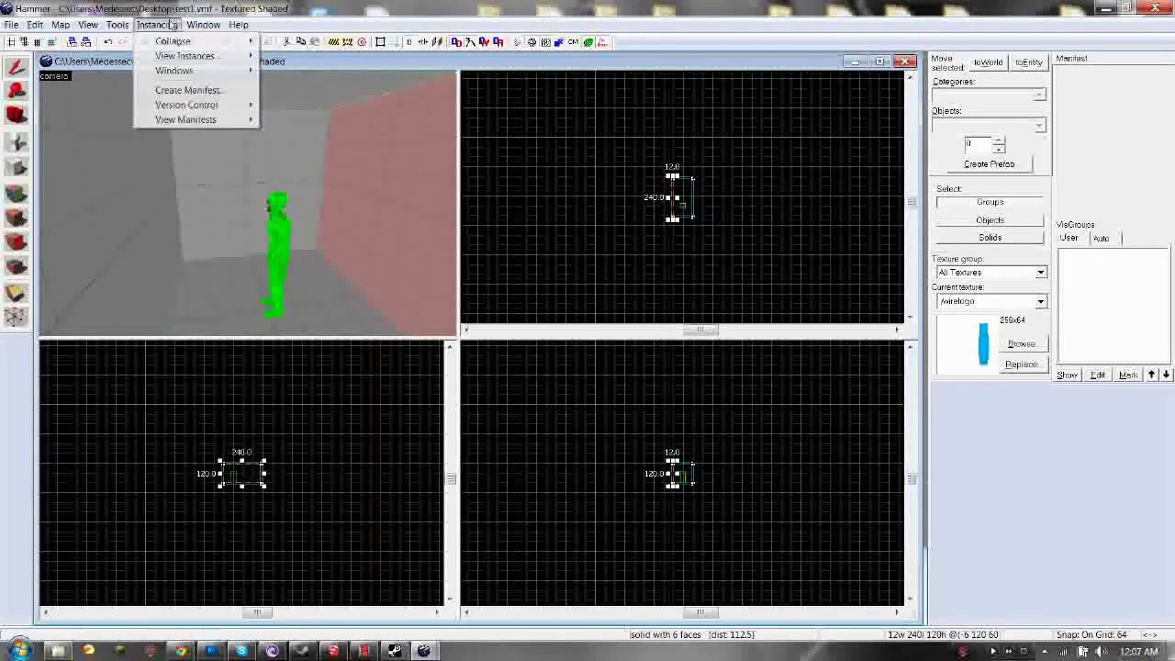
click(56, 173)
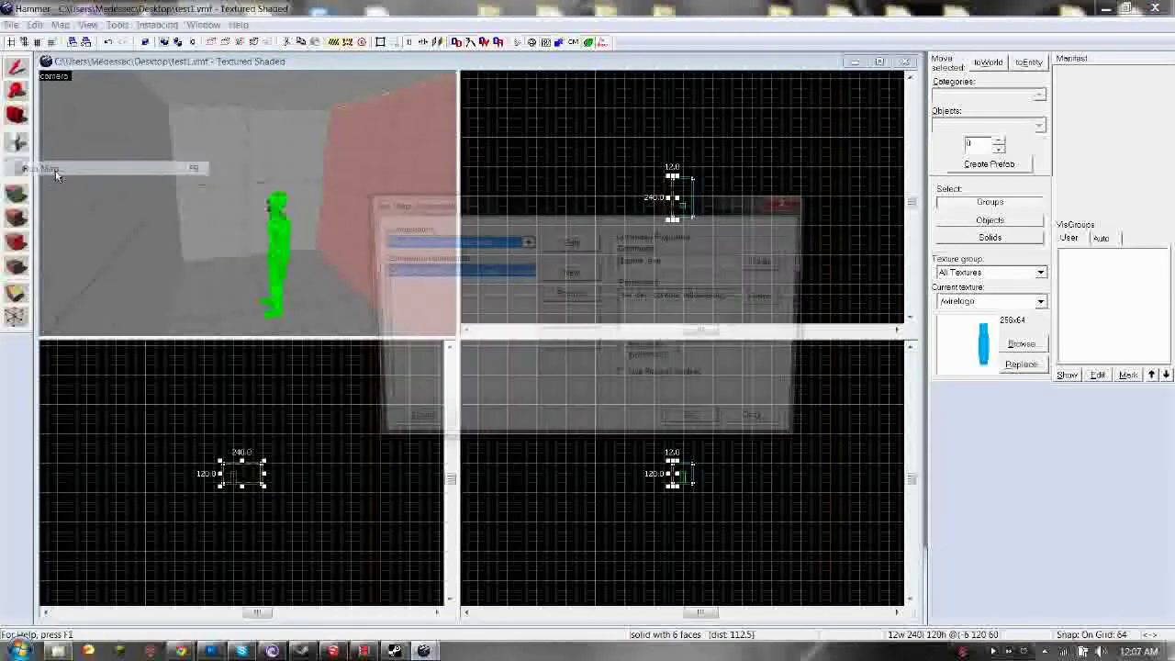
click(526, 242)
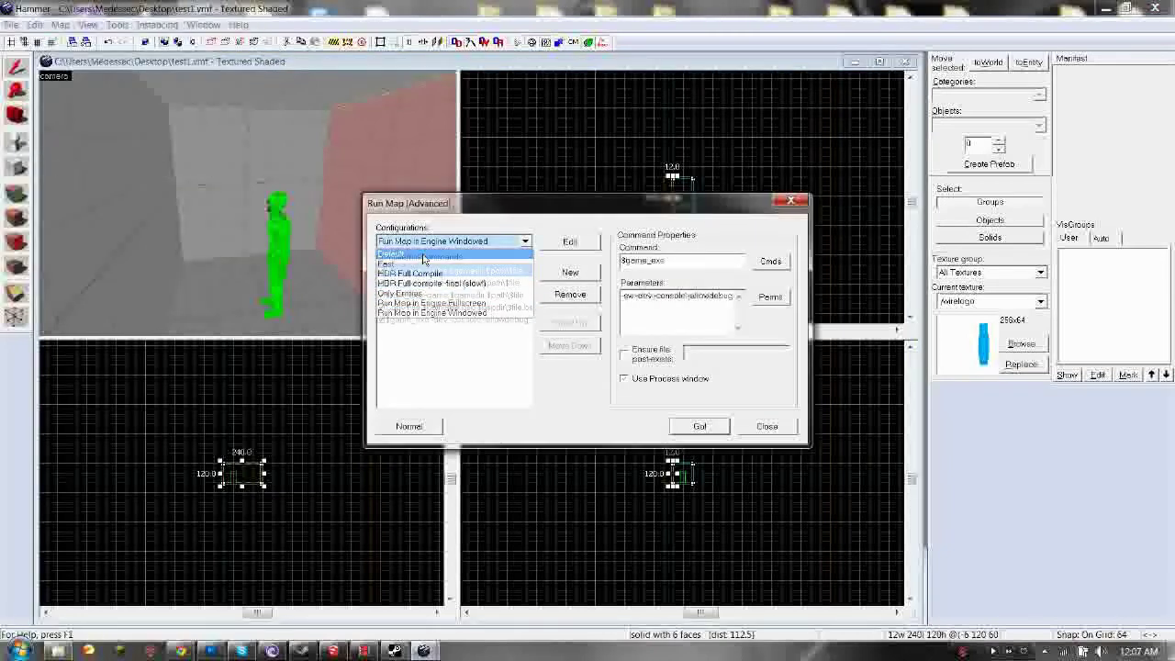
click(423, 256)
drag(499, 209, 427, 195)
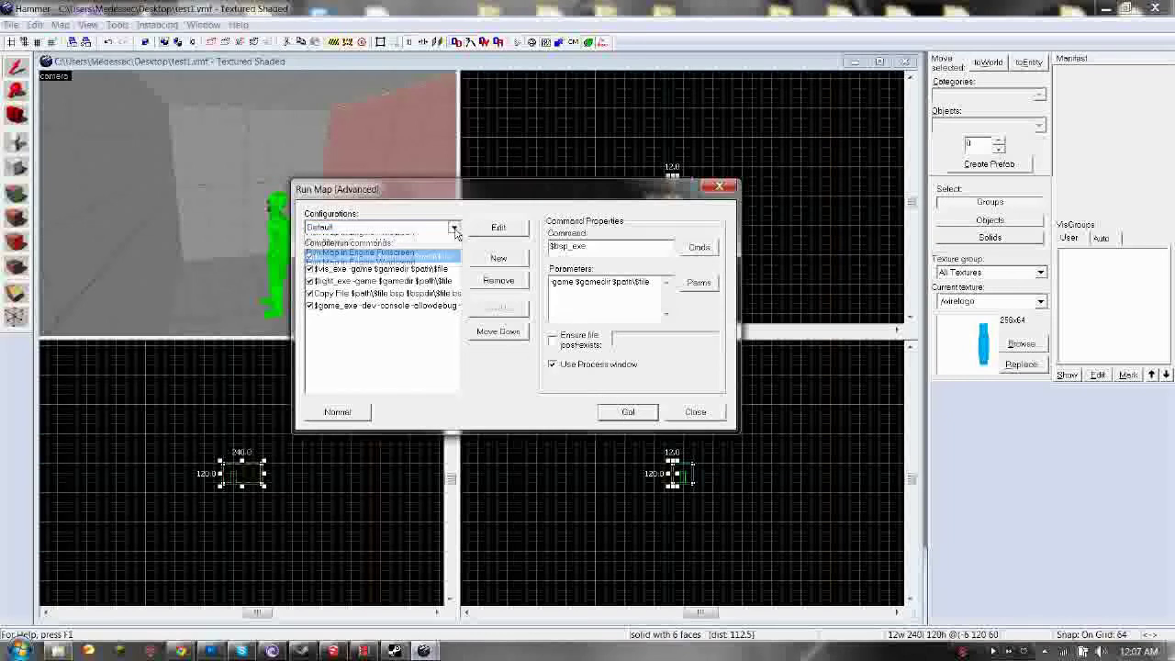
click(628, 412)
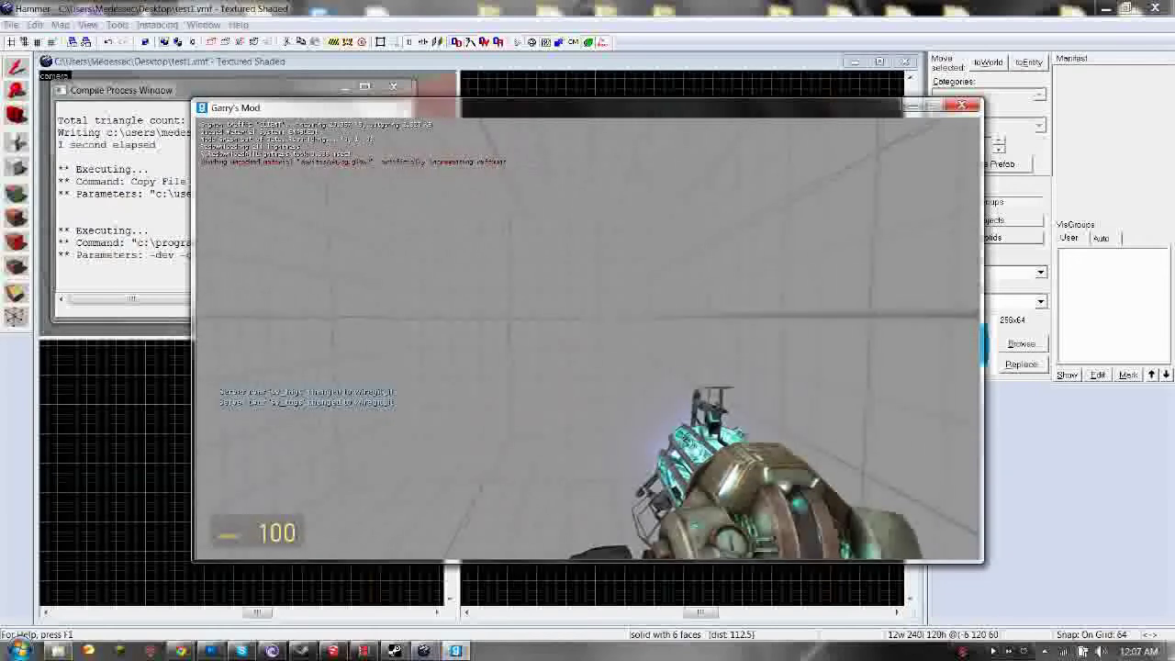
Step: Switch to the Garry's Mod window and equip the crowbar in place of the gravity gun
click(588, 338)
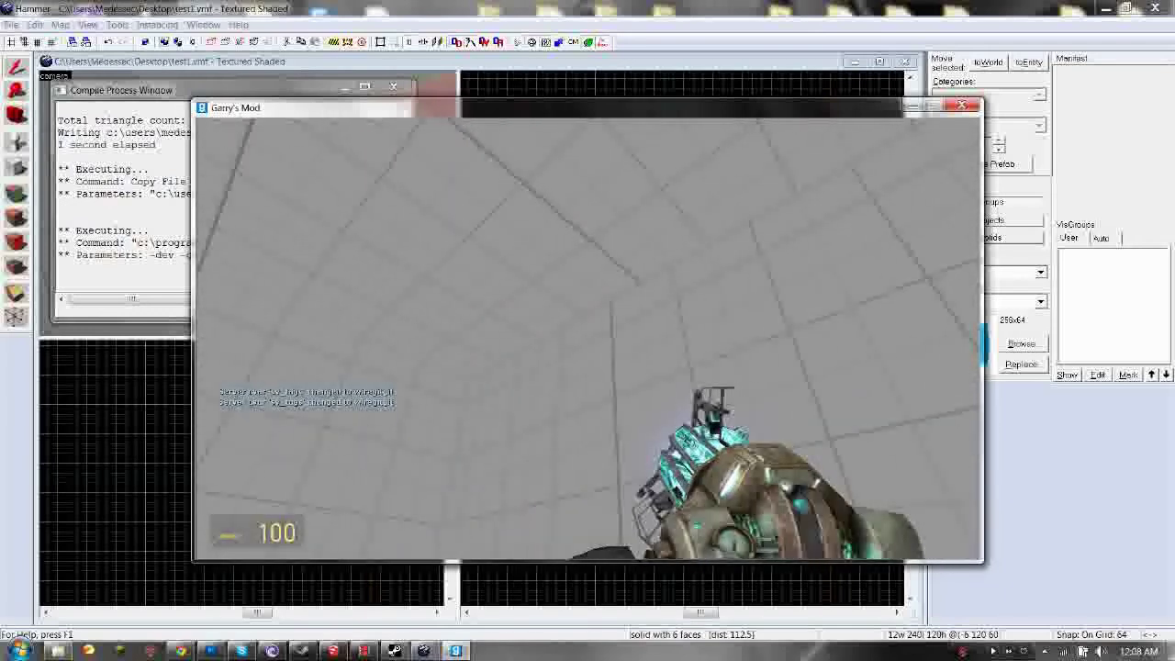
key(1)
key(1)
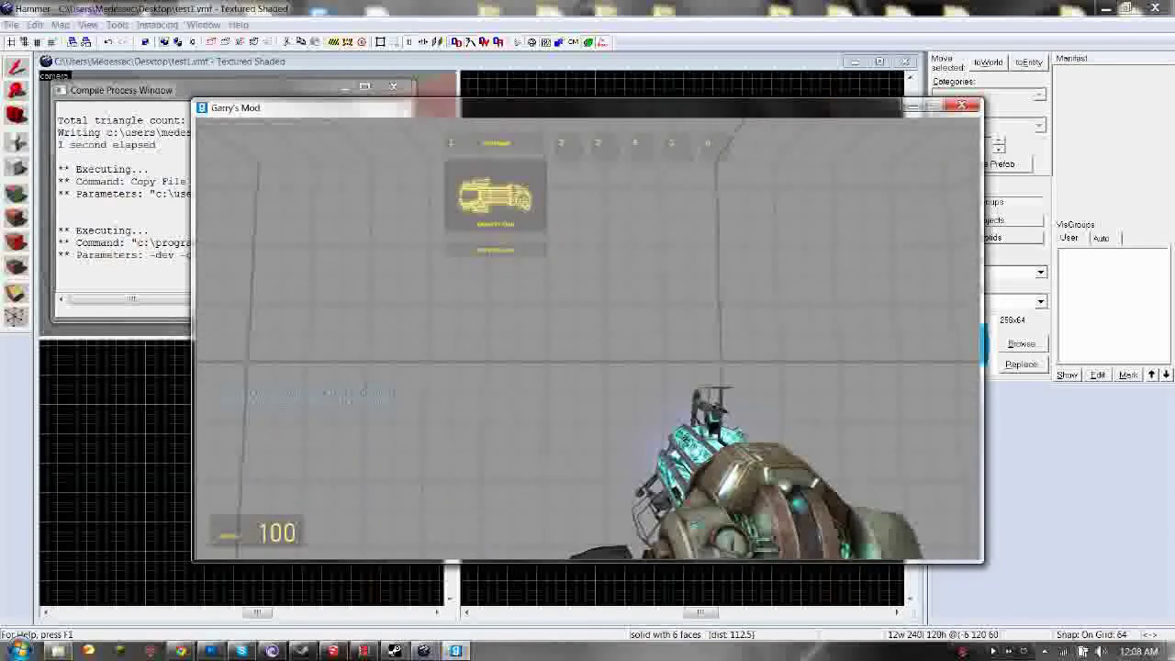
key(1)
key(1)
click(588, 338)
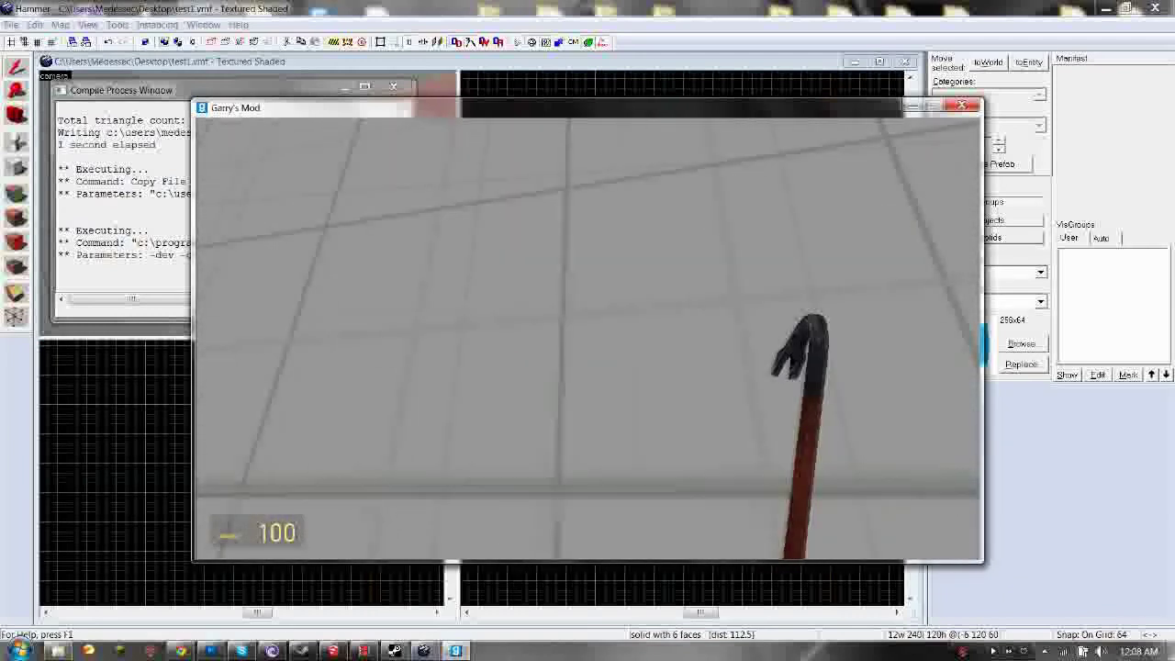
Step: Swing the crowbar at the room's walls and look around to test the compiled map in the game
click(589, 339)
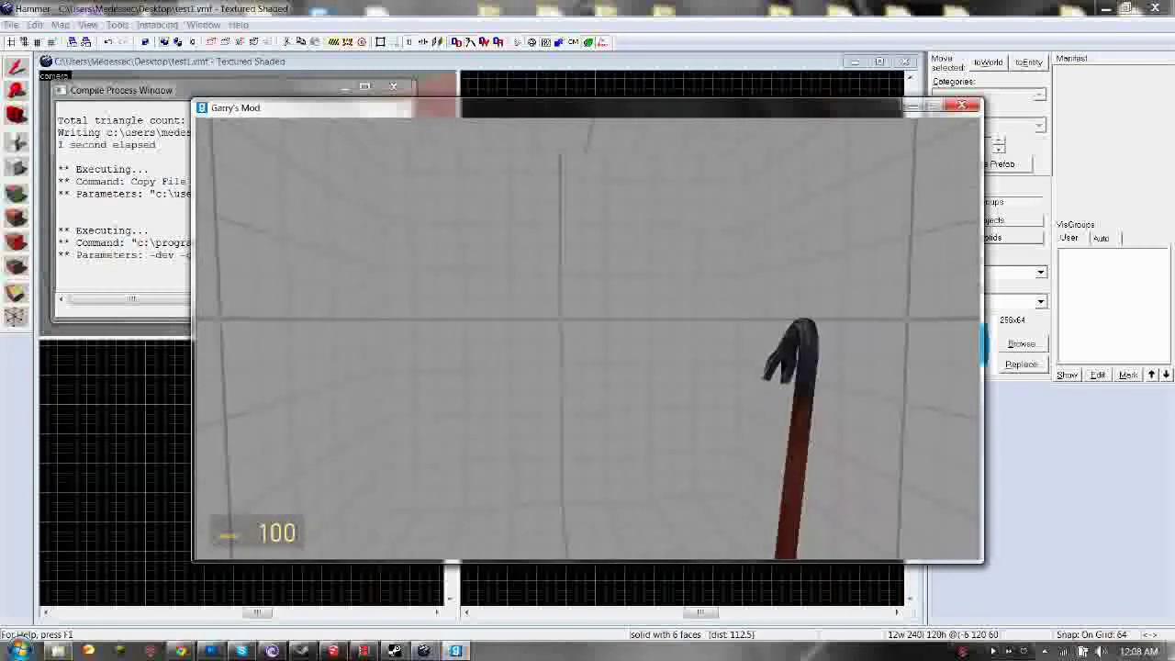
click(588, 339)
click(588, 338)
click(587, 339)
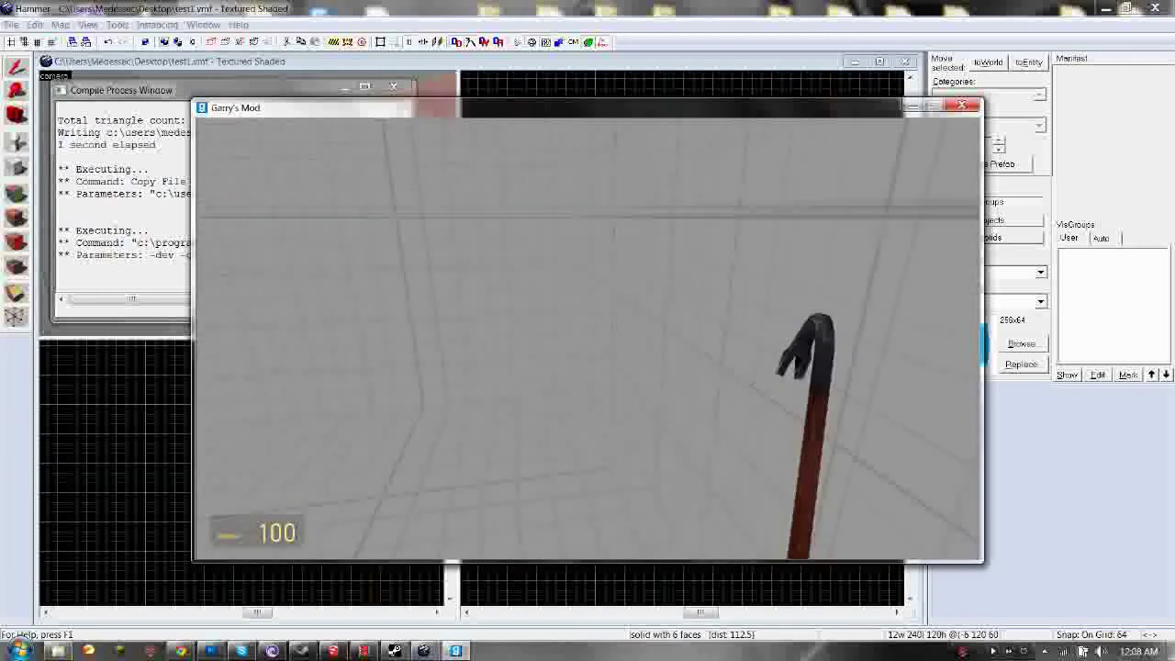